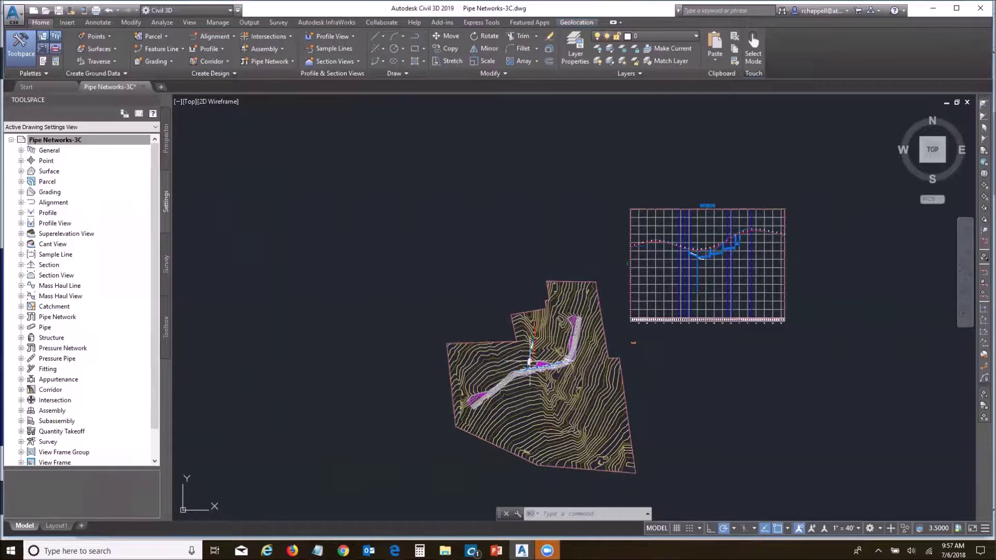
Zoom in on the pipe network and road corridor over the surface contours.
scroll(529, 361, up, 5)
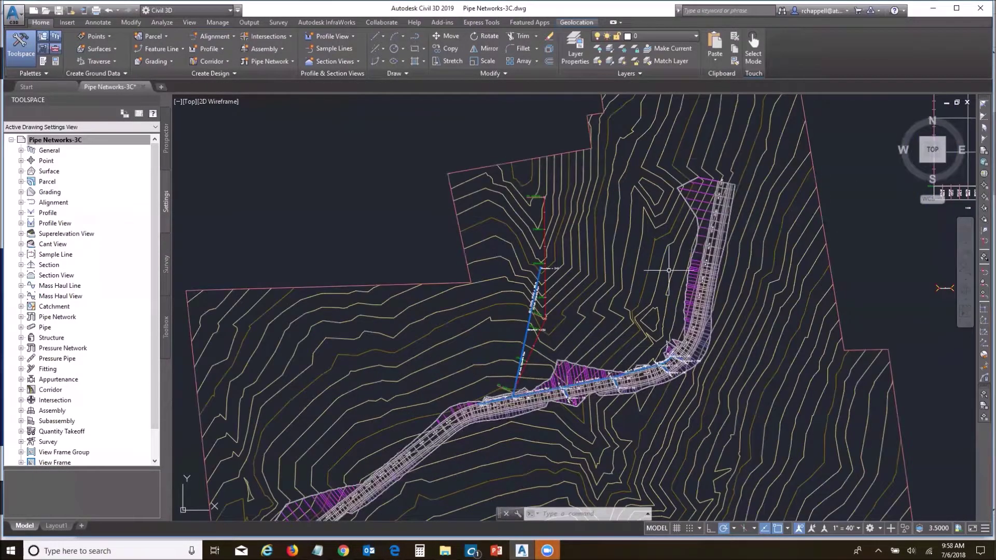
mouse_move(667, 245)
mouse_move(368, 97)
Export the drawing's civil objects to Pipe Networks-3C.sdf with the default name and coordinate system.
click(252, 23)
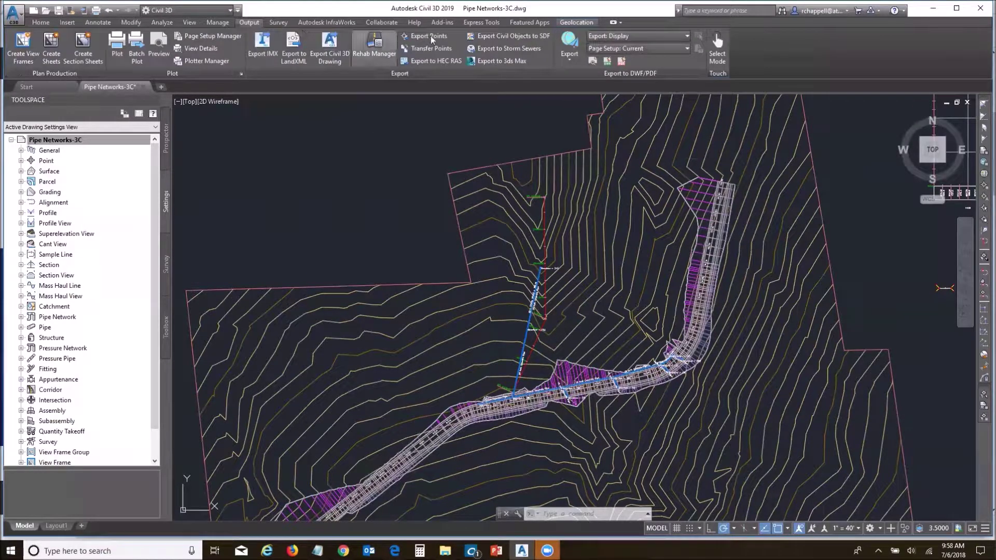
click(526, 40)
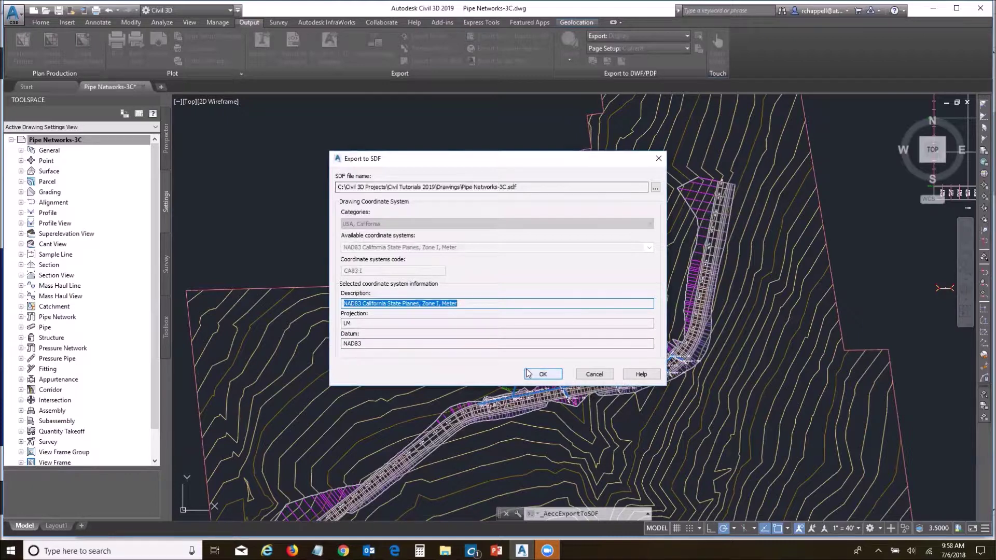
click(543, 376)
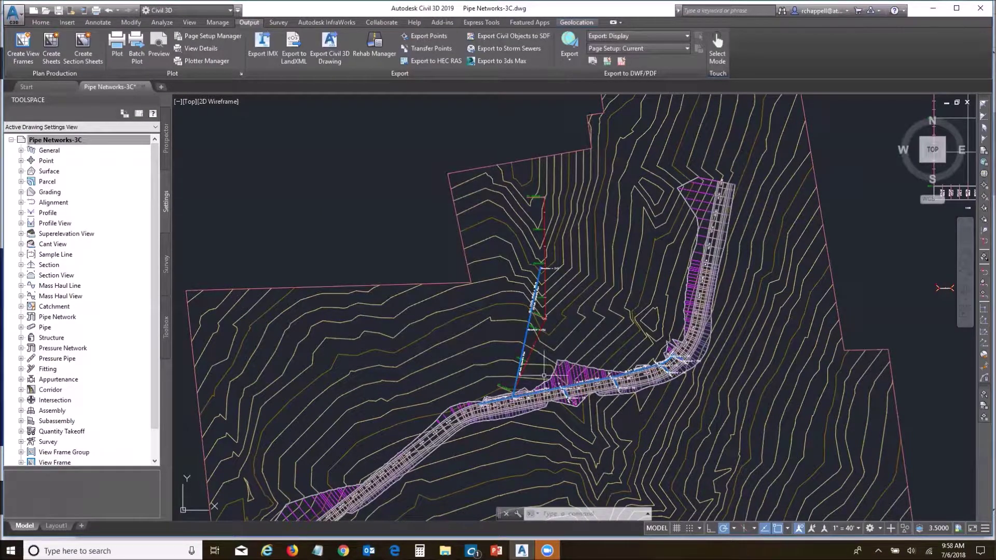
mouse_move(543, 375)
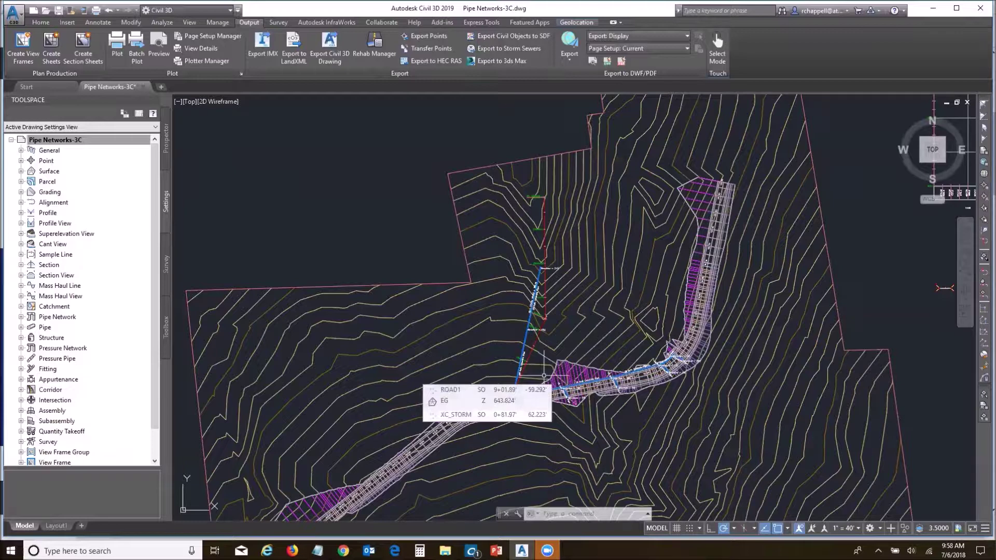
Confirm Pipe Networks-3C.sdf is in the Drawings folder, then return to Civil 3D.
key(alt+Tab)
key(alt+Tab)
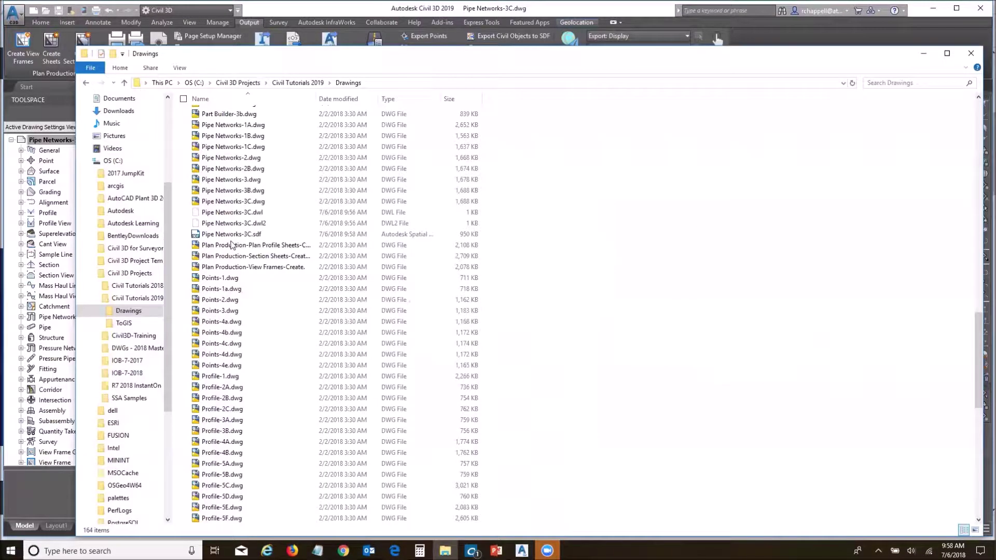
click(246, 235)
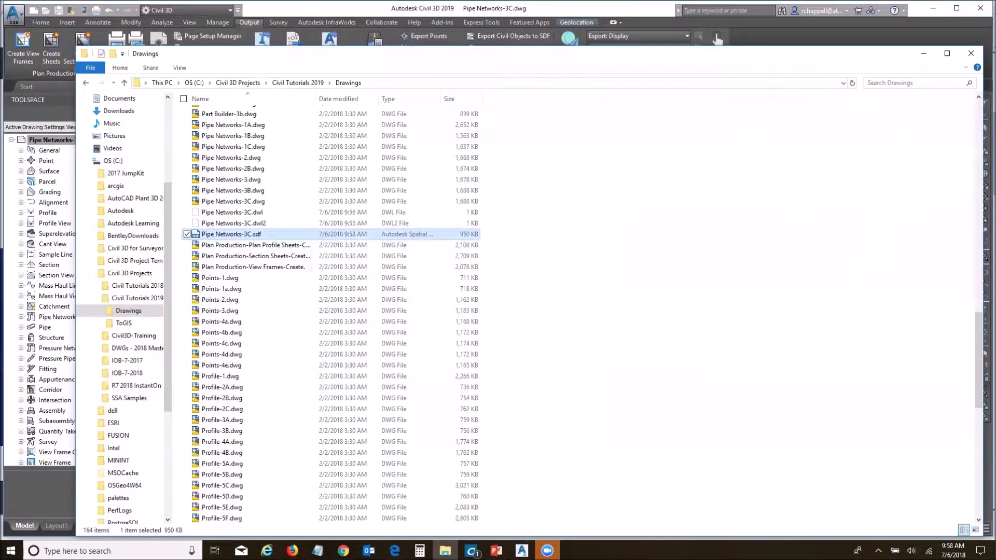
key(alt+Tab)
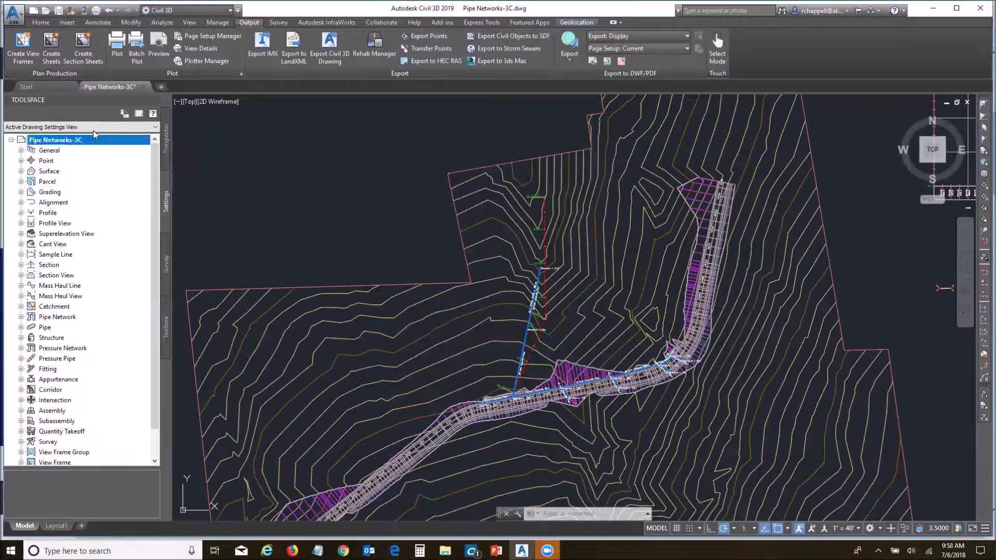
From the Map Task Pane, start an SDF data connection sourced from Pipe Networks-3C.sdf.
click(35, 20)
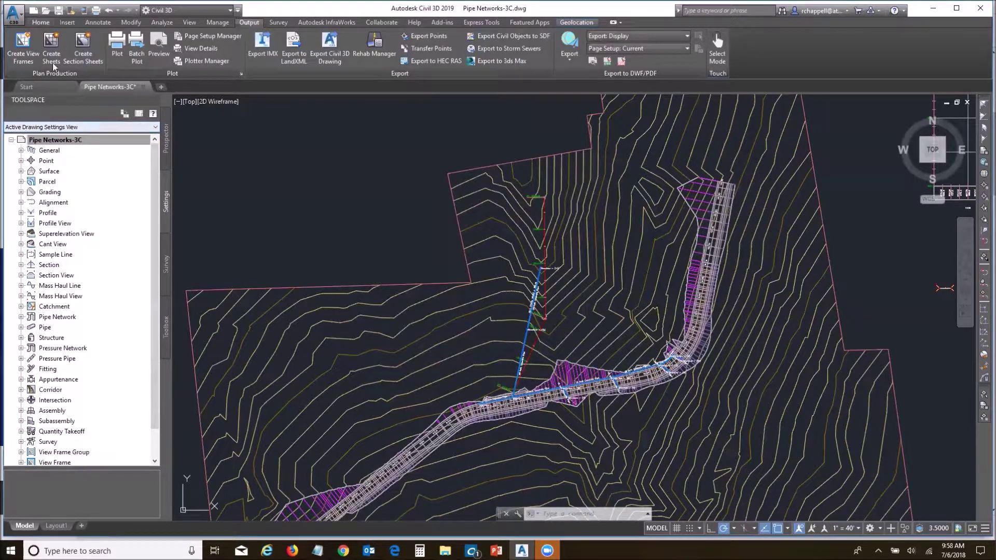
click(51, 73)
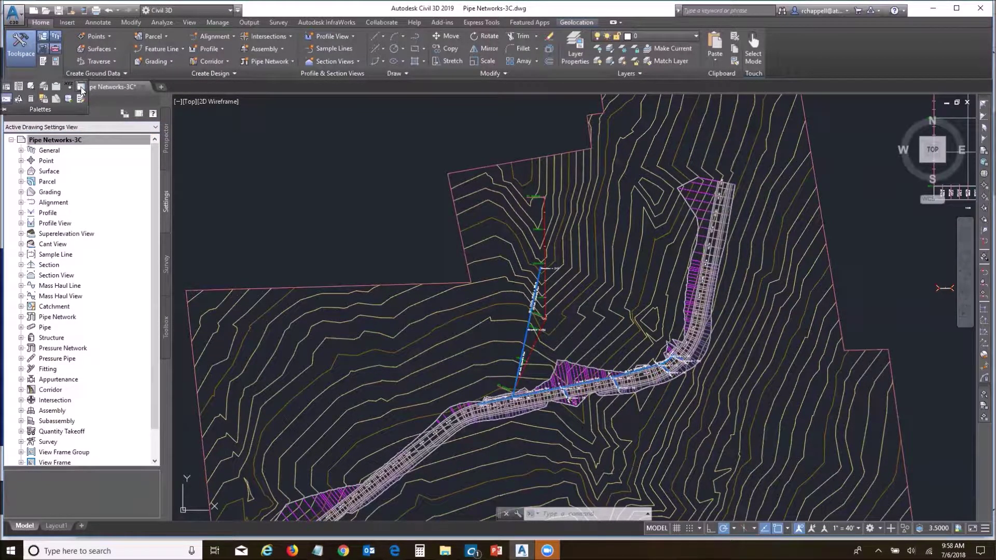
click(81, 89)
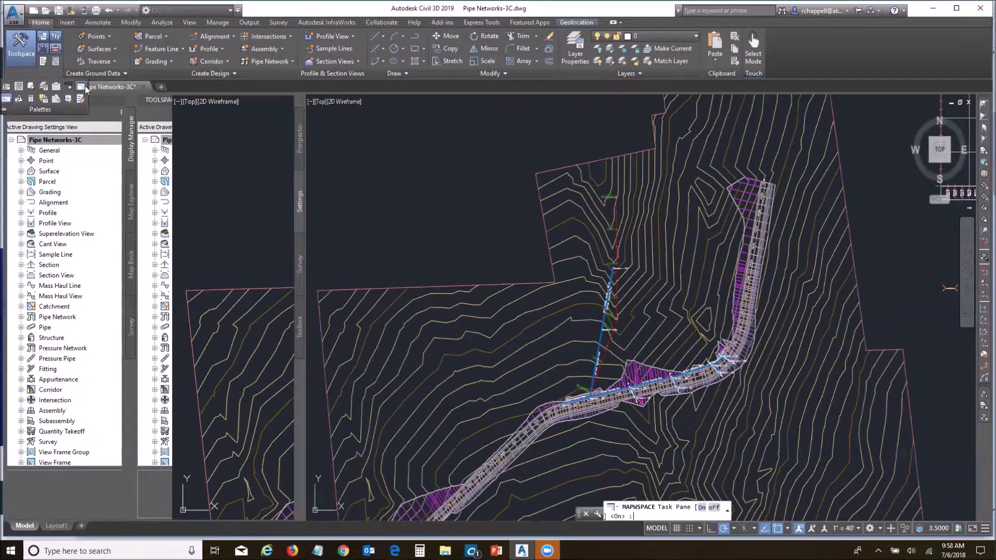
click(20, 137)
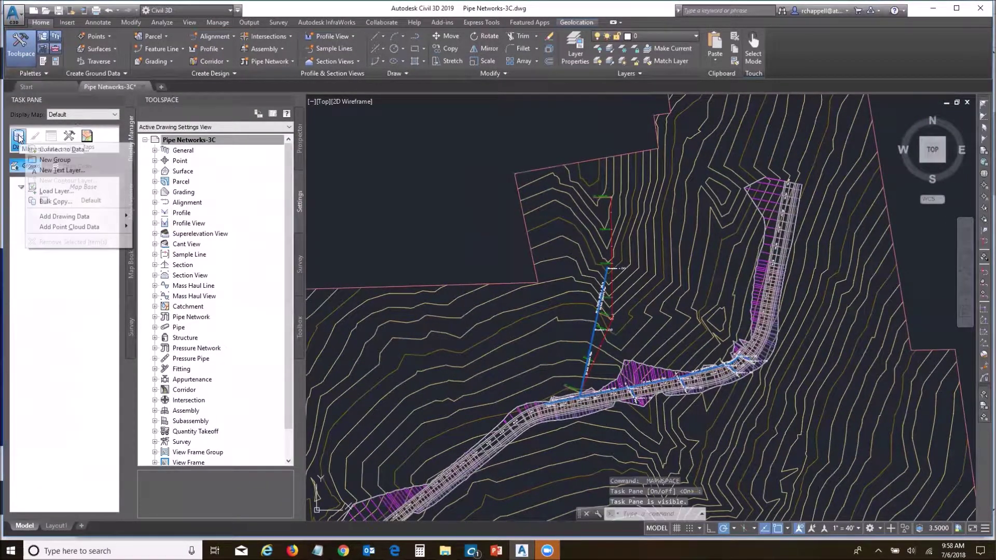
click(68, 148)
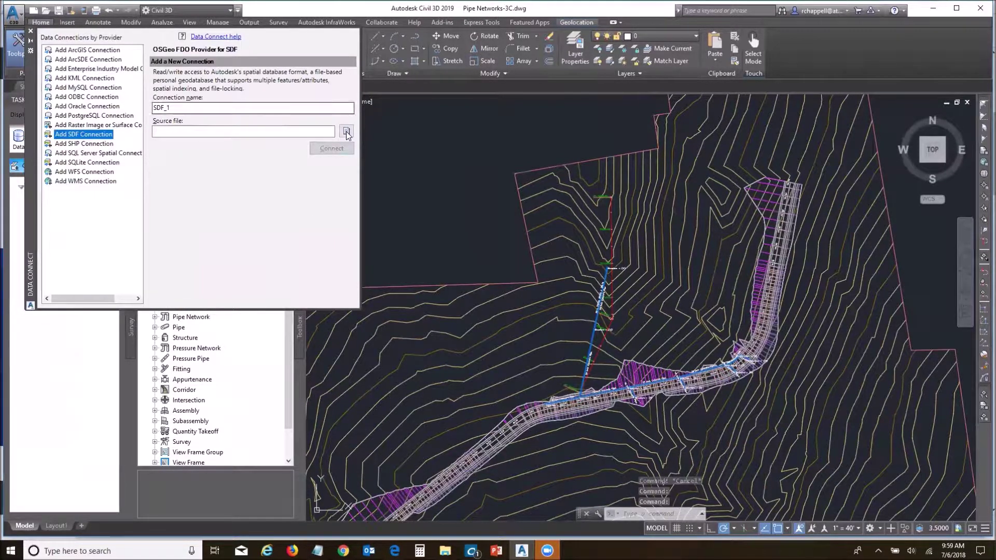
click(346, 133)
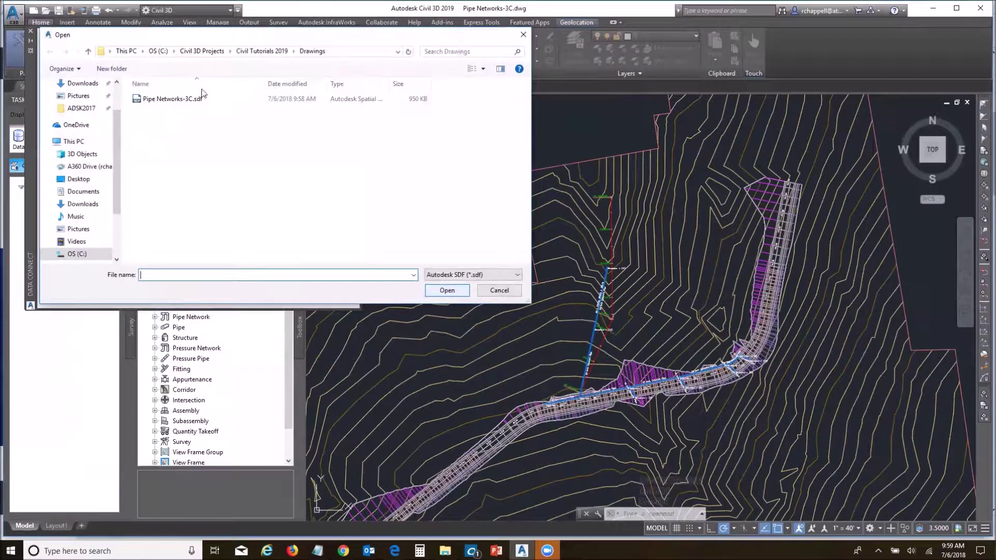
click(197, 99)
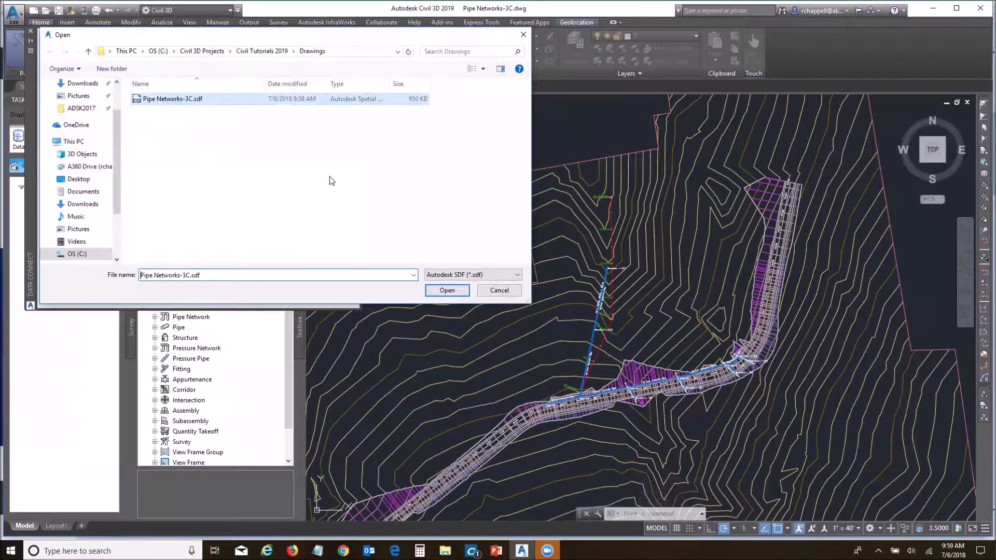
click(449, 293)
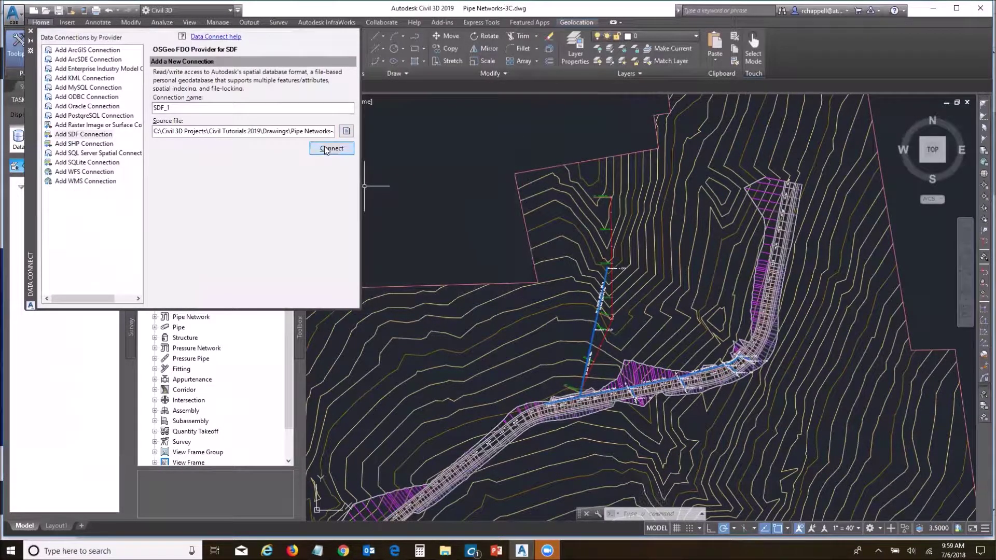
Connect as SDF_1 and add the Pipes and Structures layers to the map.
click(326, 149)
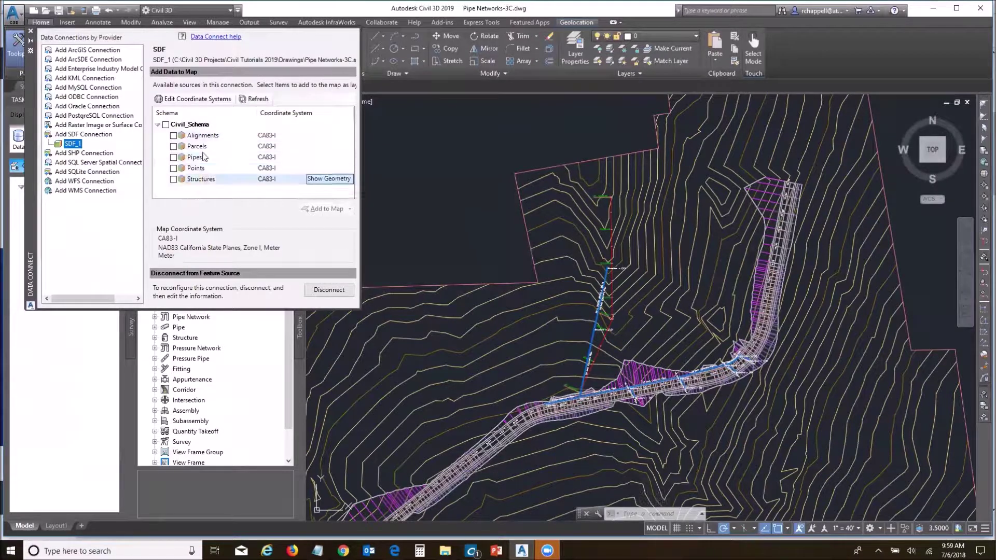
click(173, 157)
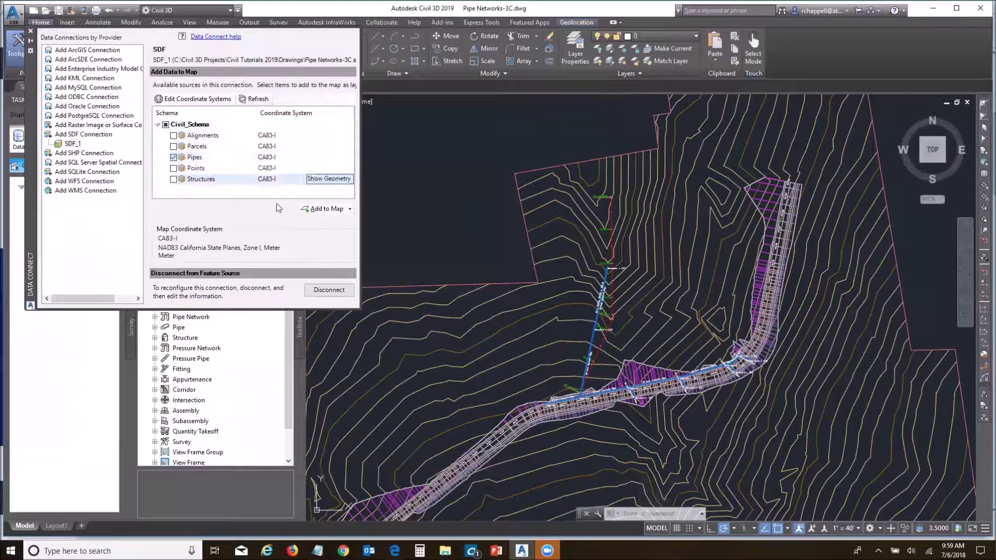
click(323, 209)
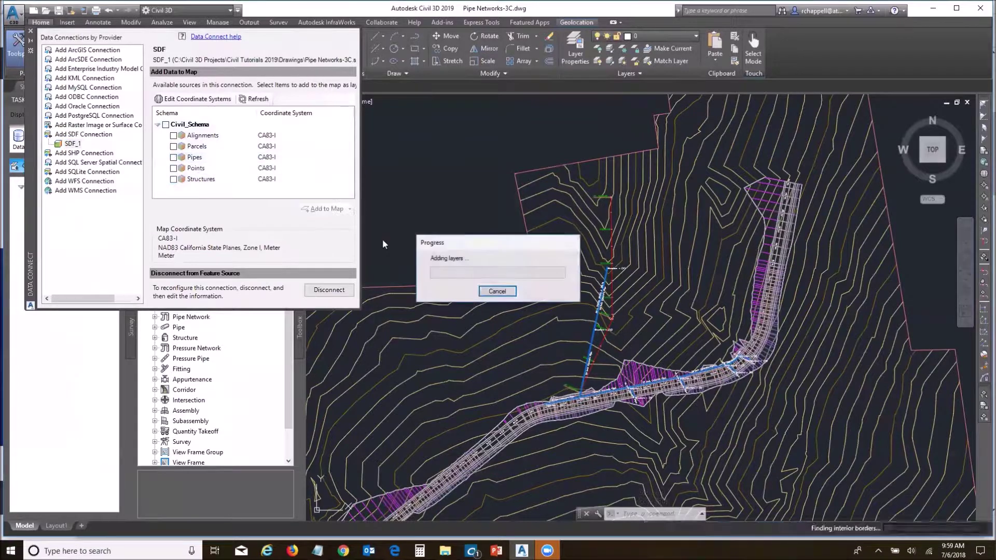
click(30, 31)
Zoom to the Structures layer's extents and open its point symbol style.
right_click(69, 201)
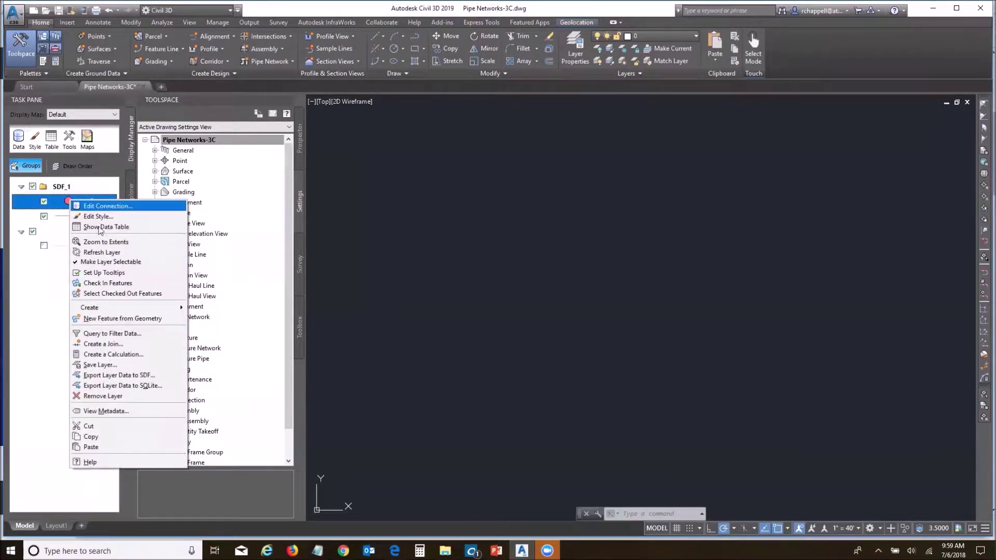
click(104, 242)
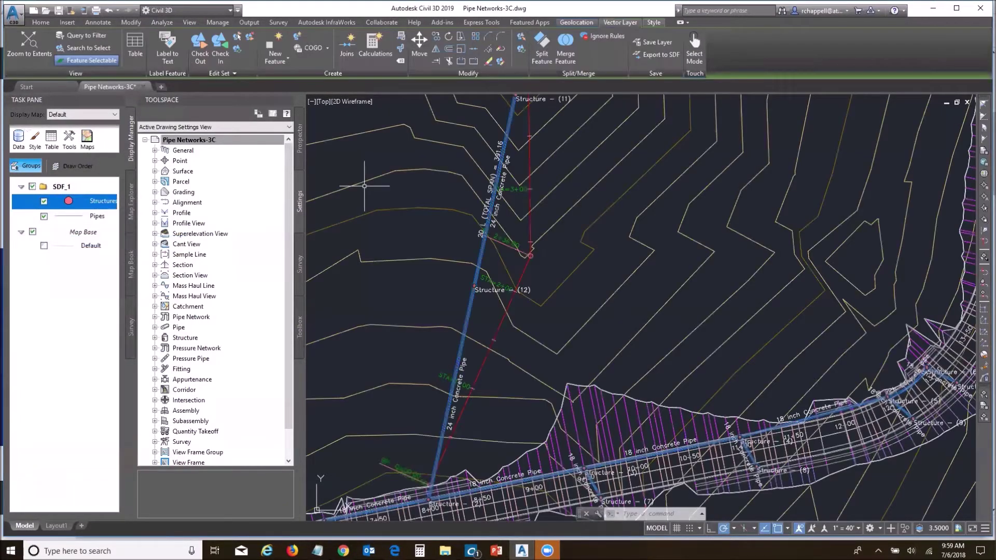
right_click(92, 203)
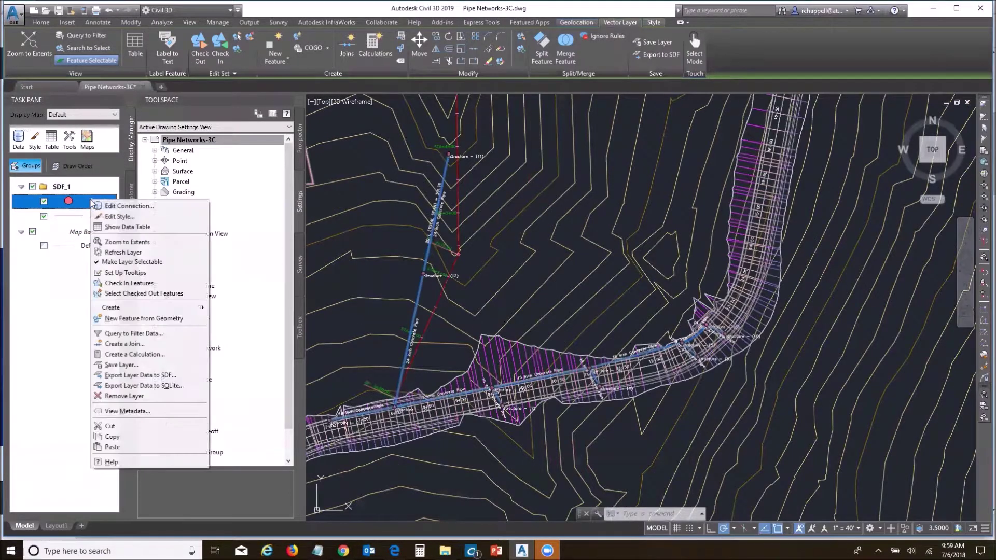
click(136, 218)
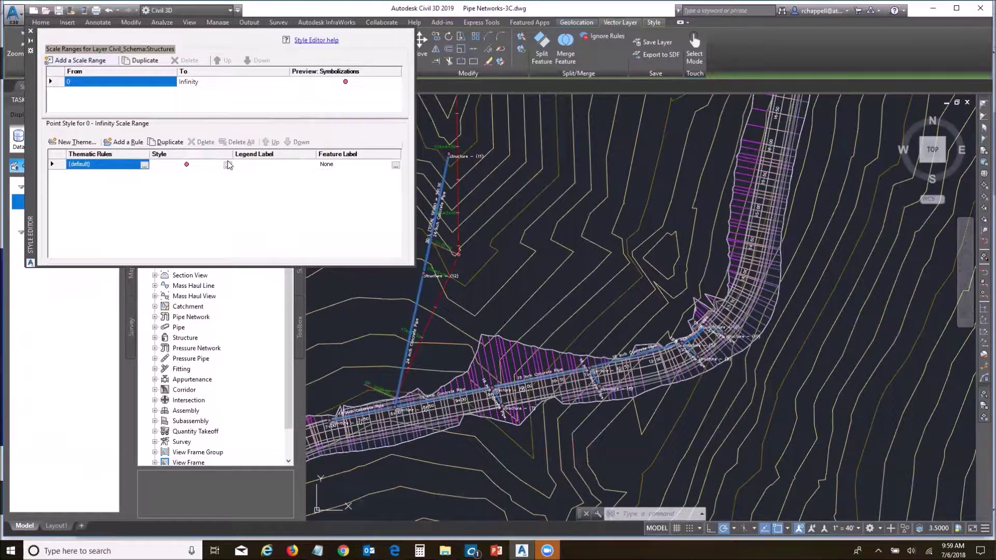
click(228, 165)
click(227, 165)
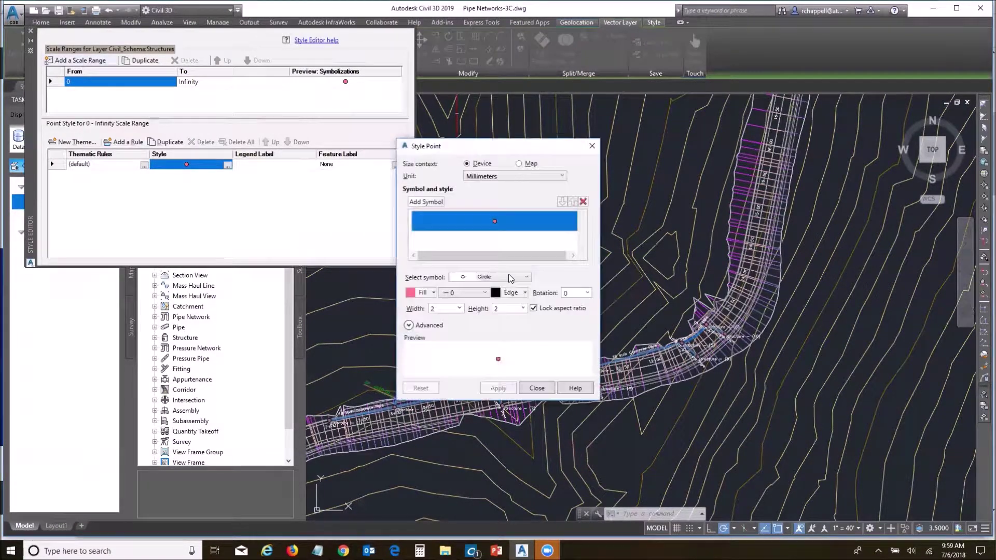
Give the structure symbols a light green fill and width 6, and apply it.
click(433, 292)
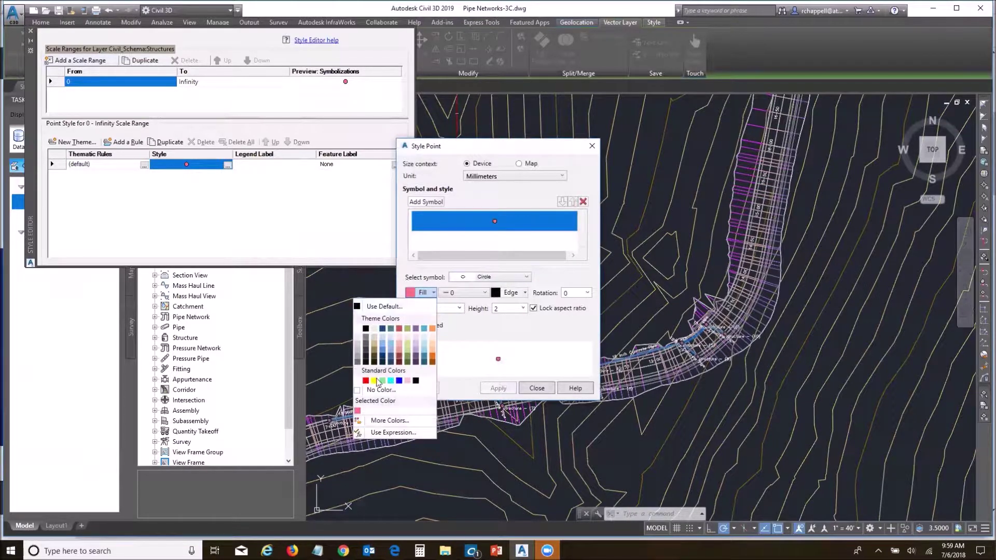
click(382, 381)
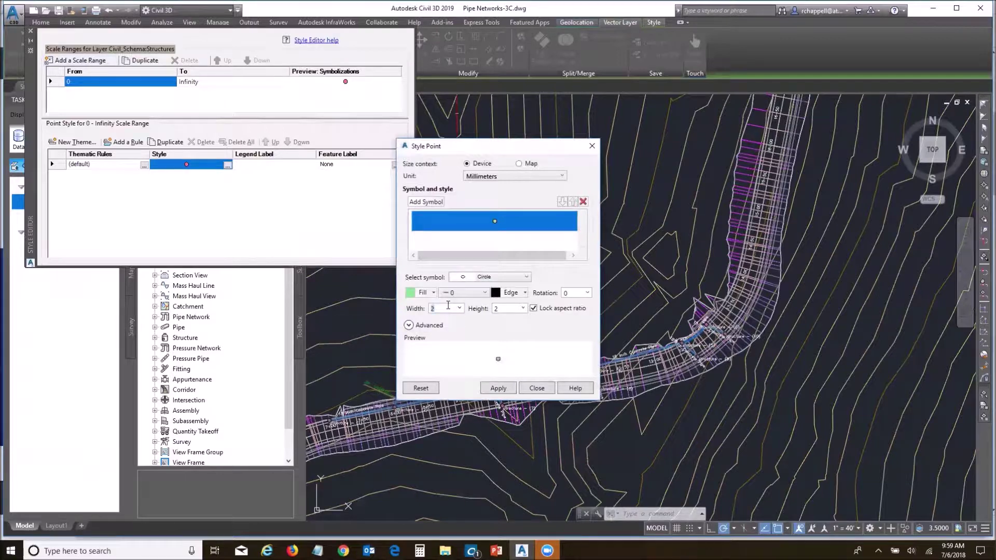
text(6)
key(Tab)
click(500, 389)
click(499, 388)
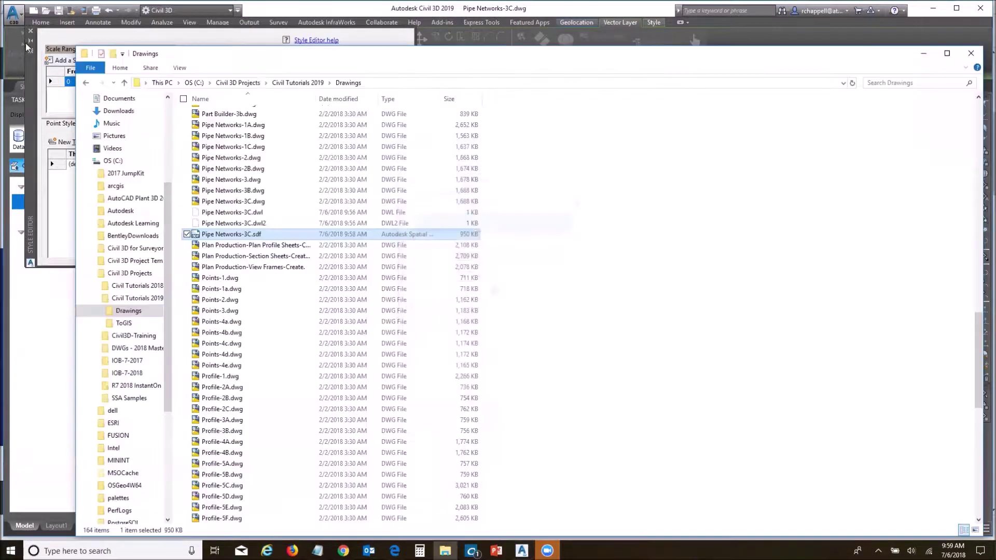
click(28, 46)
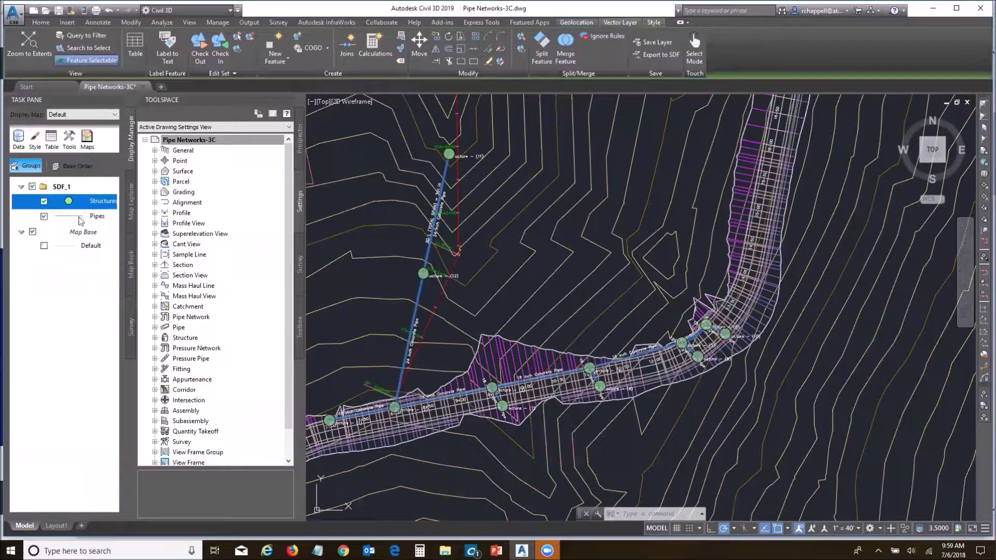
right_click(80, 219)
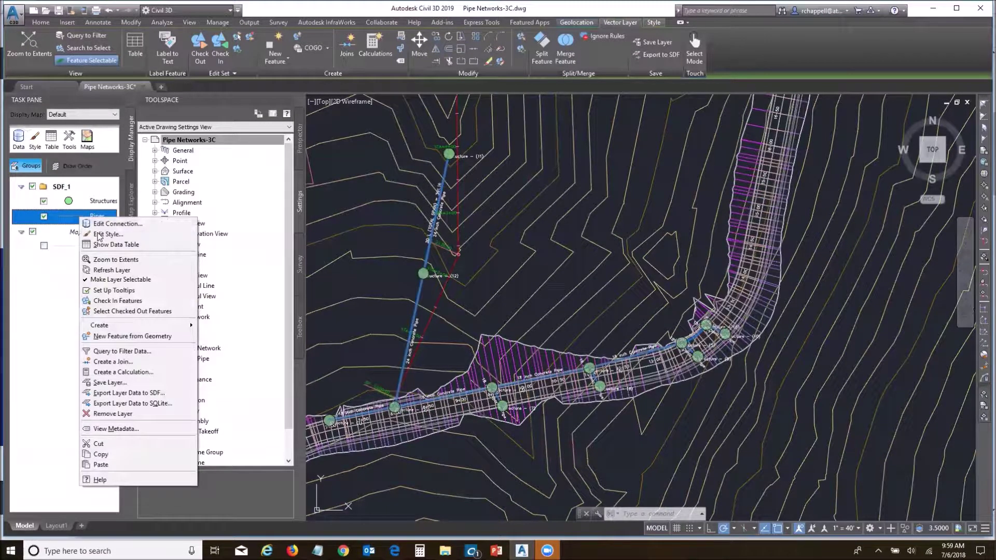
Style the Pipes layer as a green line with lineweight 4, apply it, and close the Style Editor.
click(98, 234)
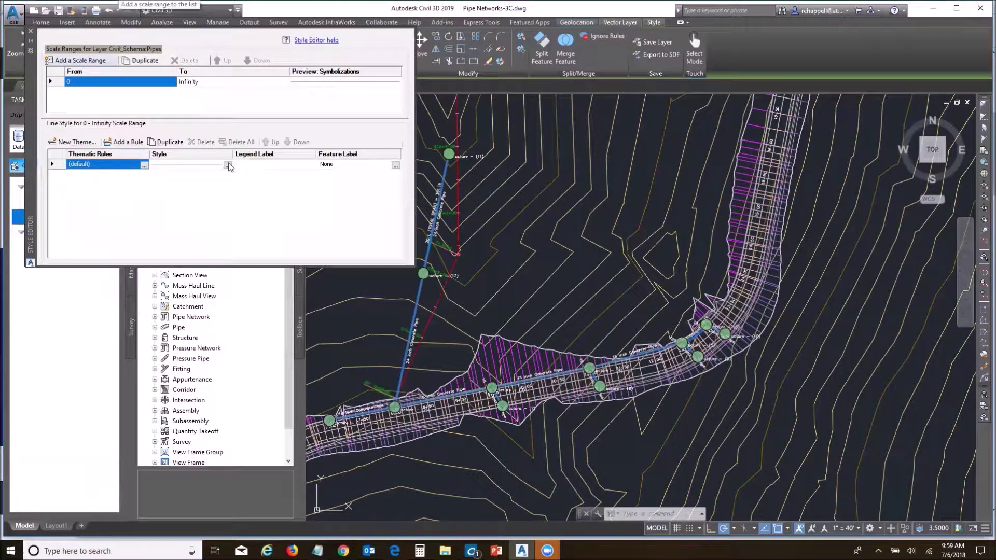
click(228, 165)
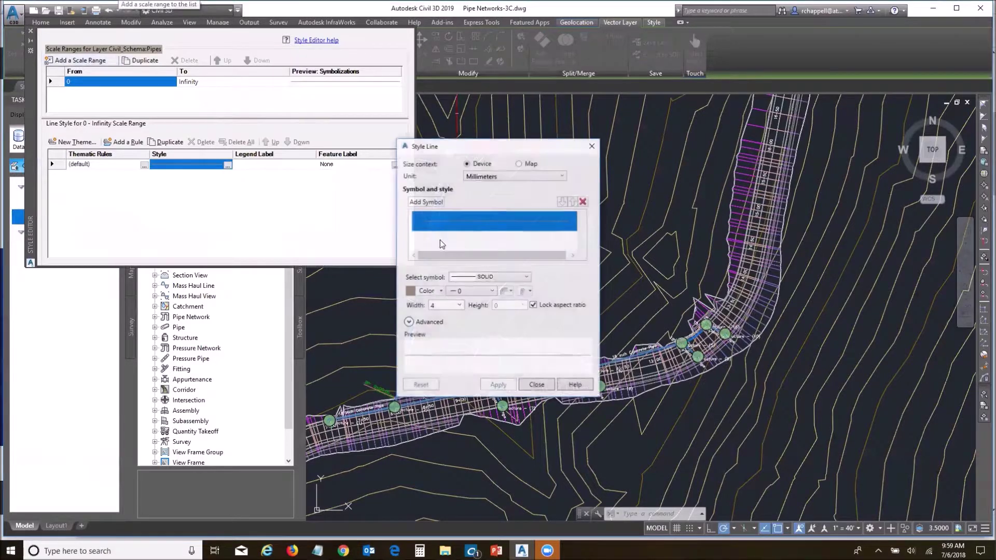
click(441, 291)
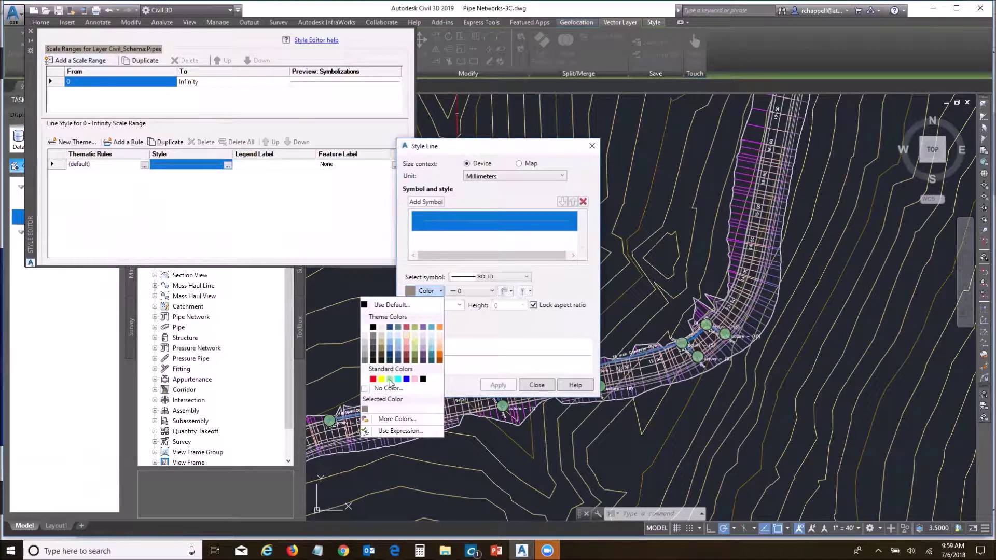
click(389, 379)
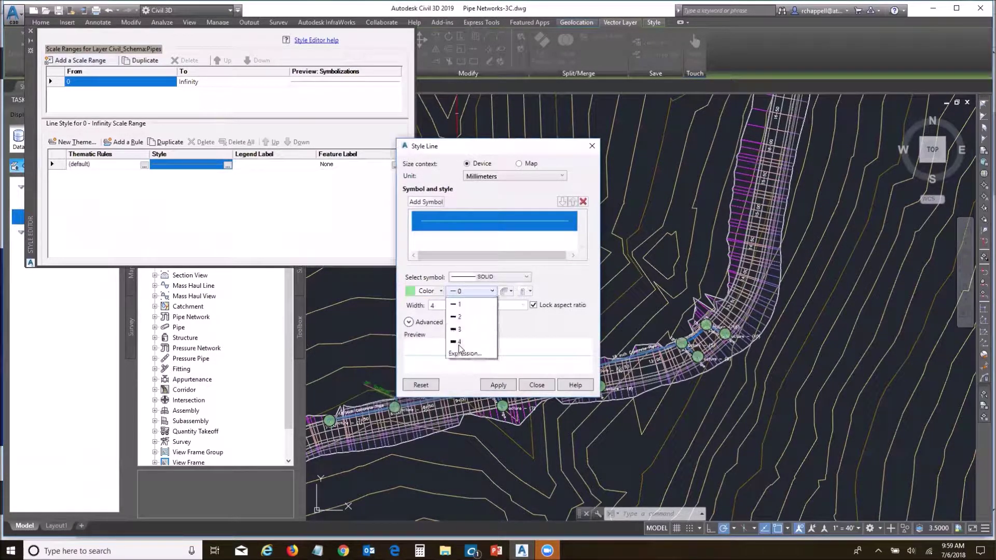
click(472, 291)
click(457, 353)
click(497, 383)
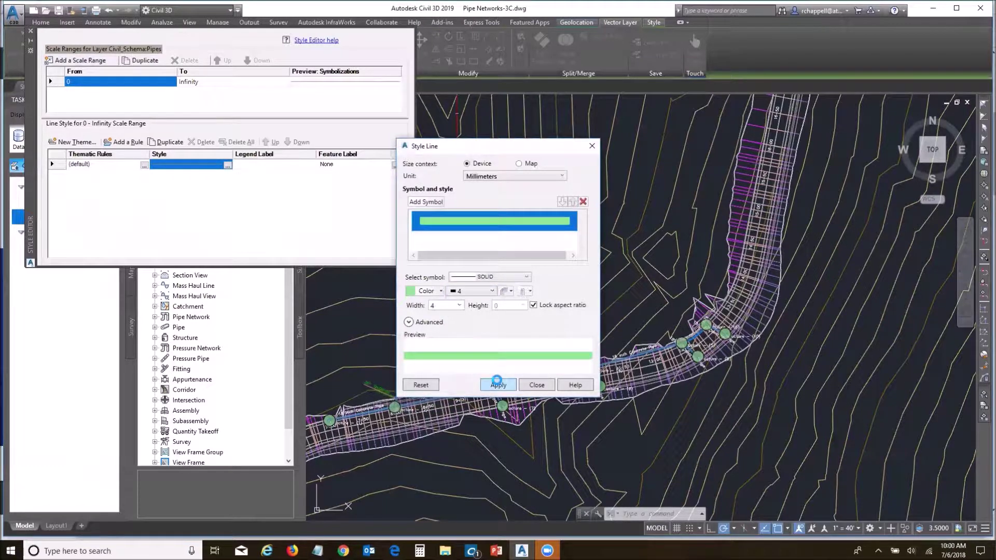
click(536, 386)
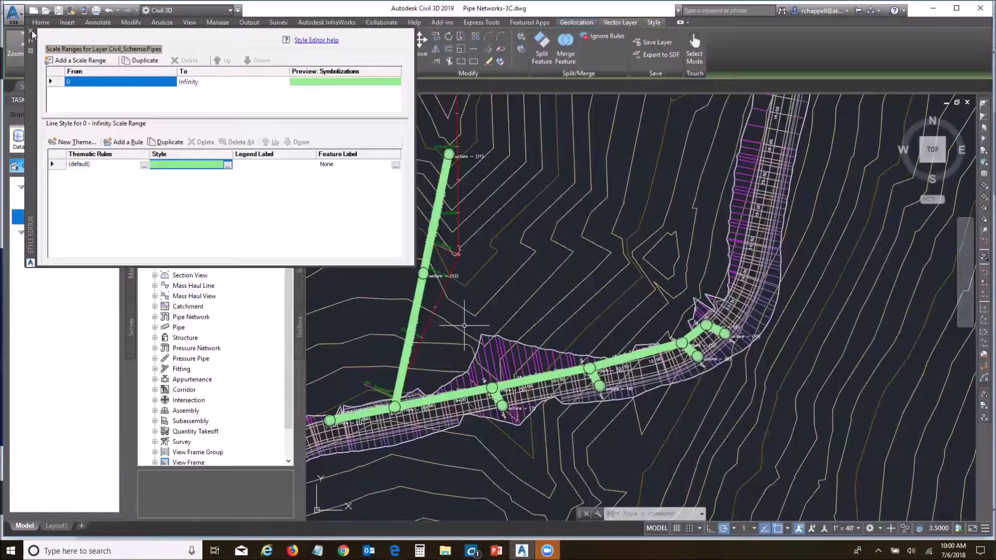
click(30, 32)
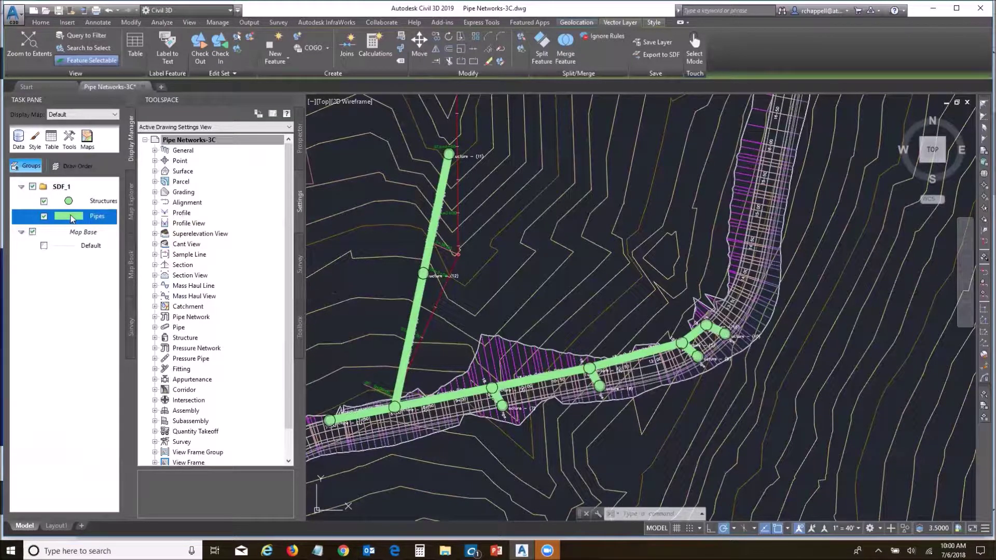
right_click(77, 237)
click(91, 245)
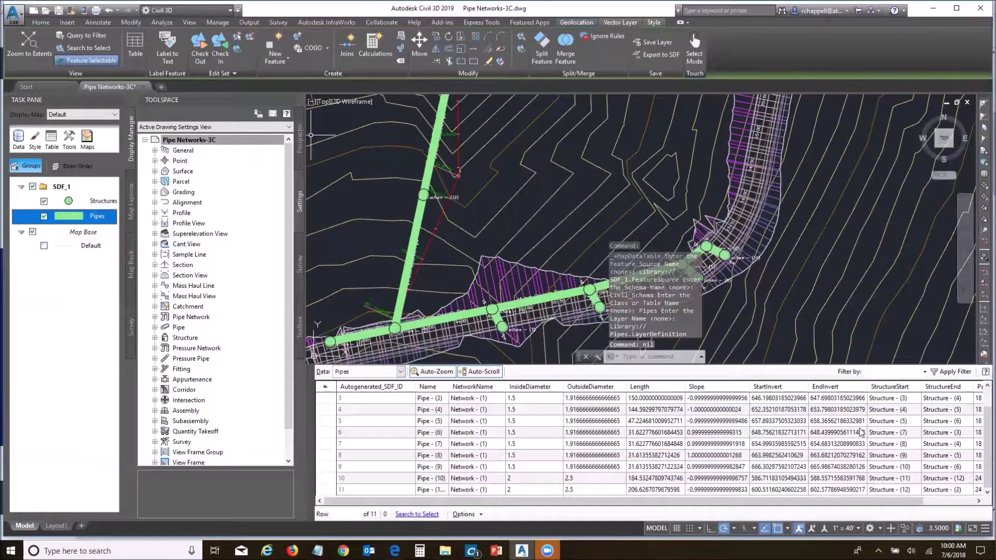
scroll(764, 419, up, 1)
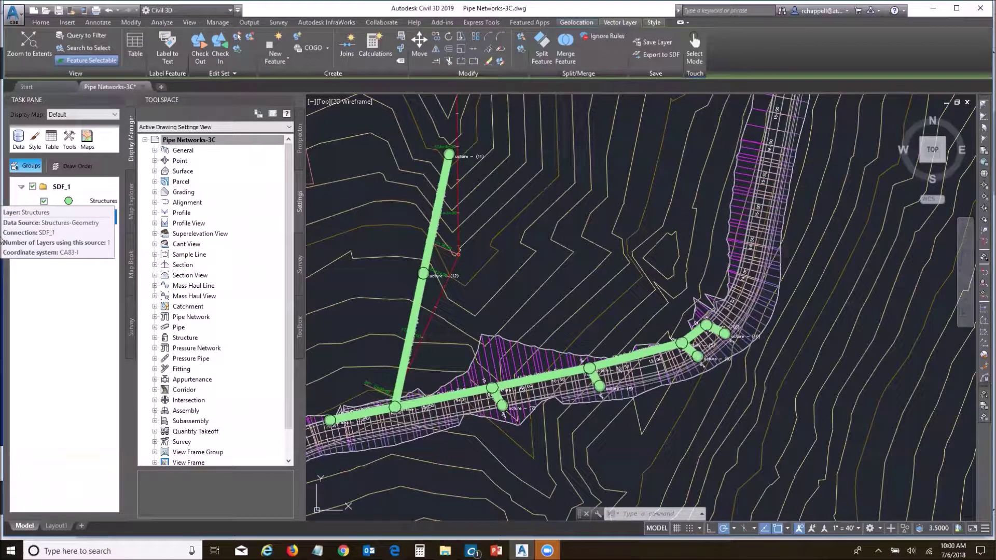
click(162, 86)
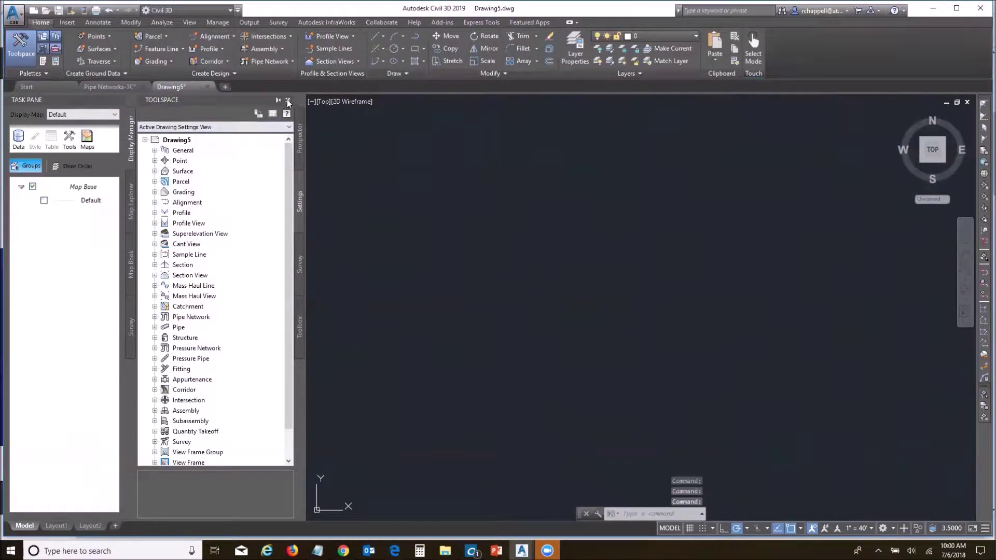
Hide Toolspace and set up a new SDF connection sourced from Pipe Networks-3C.sdf.
click(288, 101)
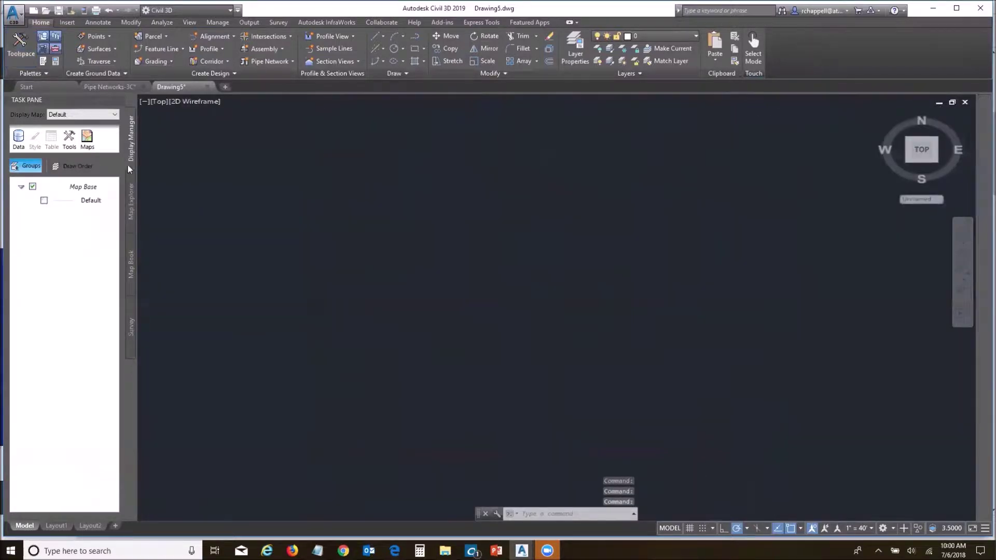
click(16, 144)
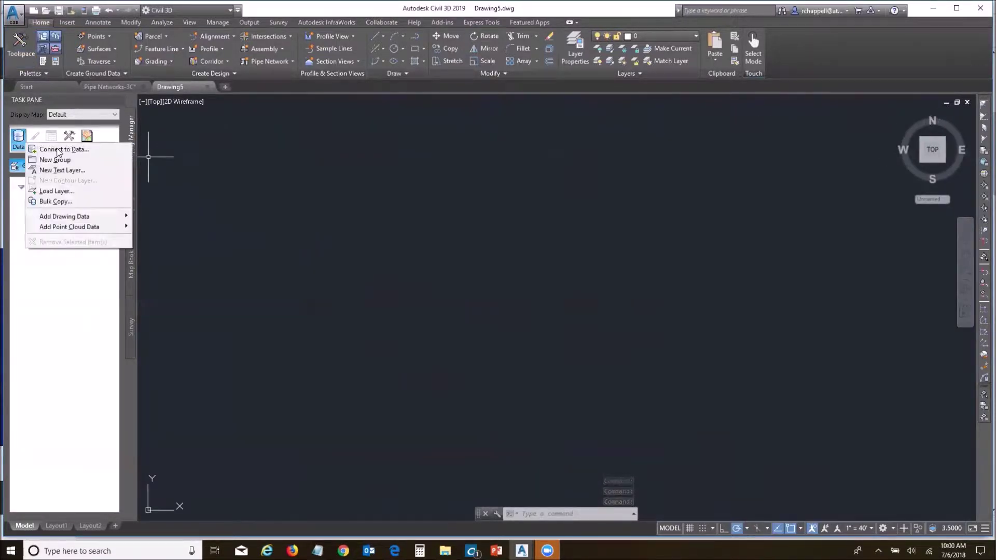
click(57, 147)
click(102, 135)
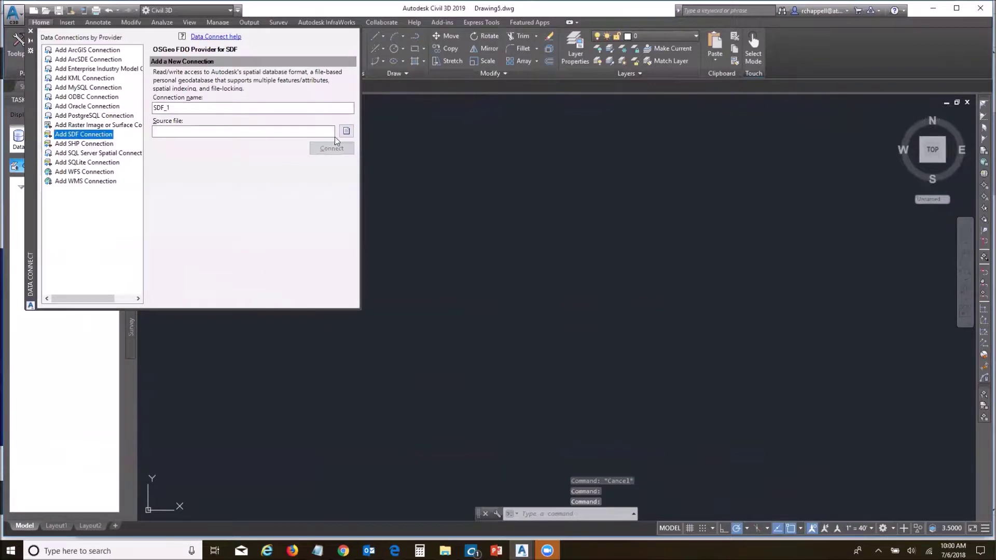
click(346, 130)
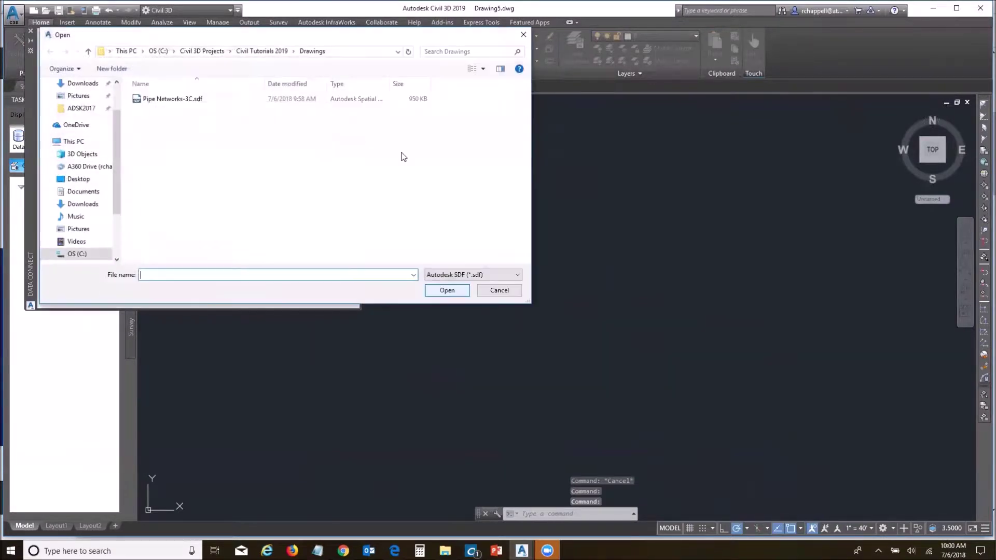
click(166, 99)
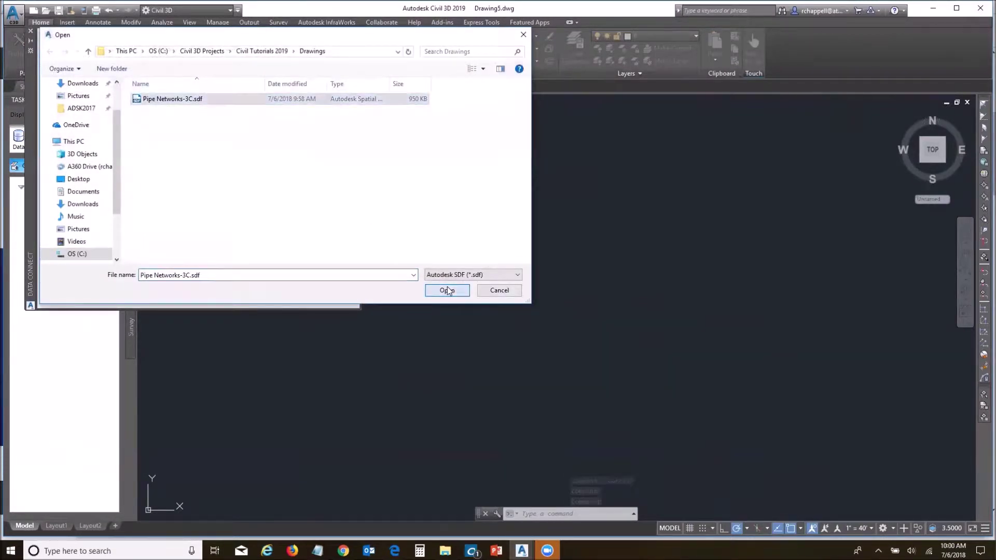
click(447, 290)
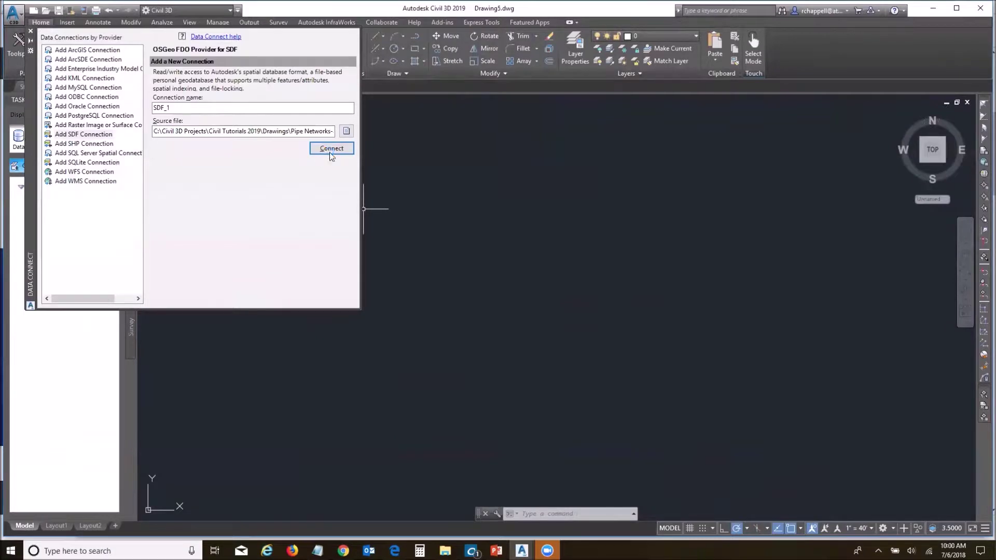
Connect and add both the Pipes and Structures layers to Drawing5's map.
click(331, 153)
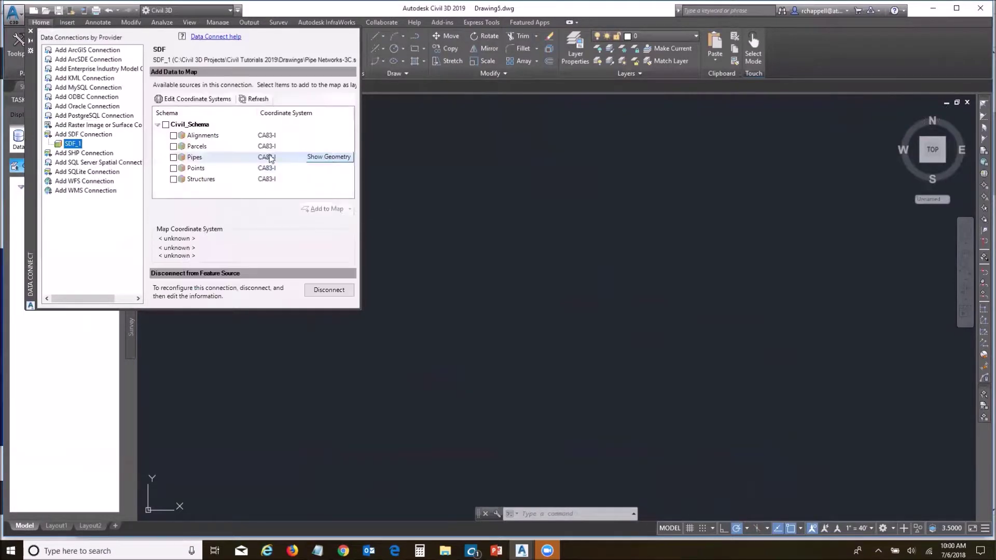
click(173, 158)
click(173, 180)
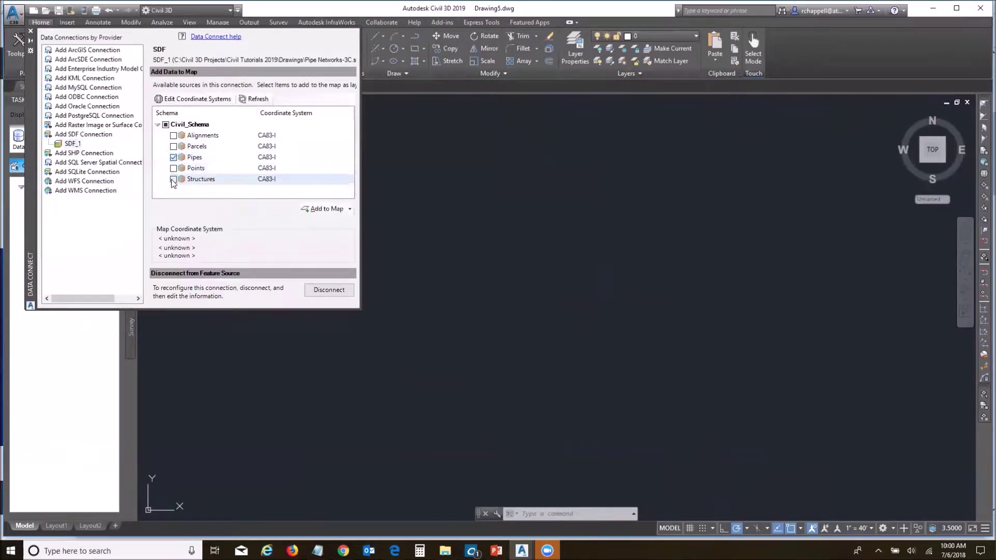
click(320, 209)
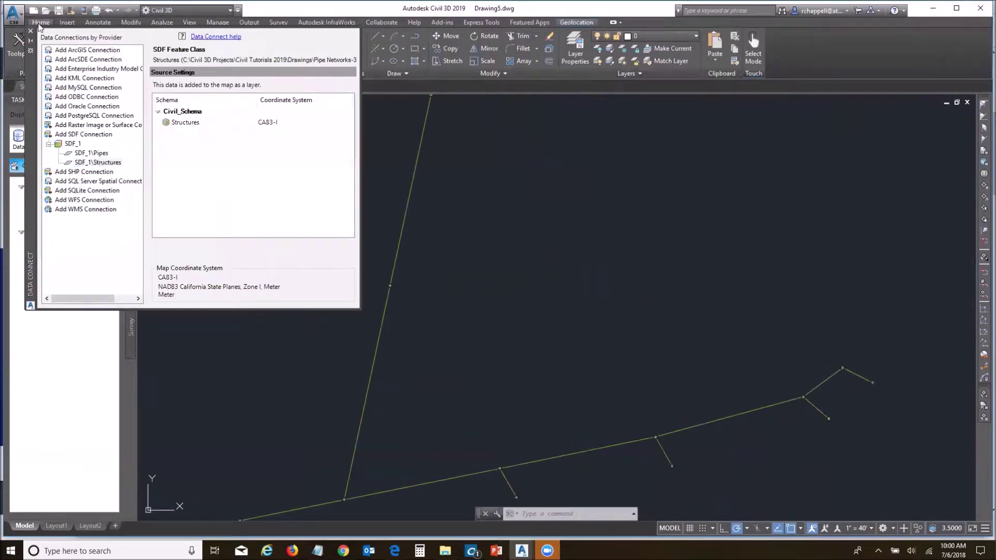
click(31, 31)
scroll(446, 280, down, 2)
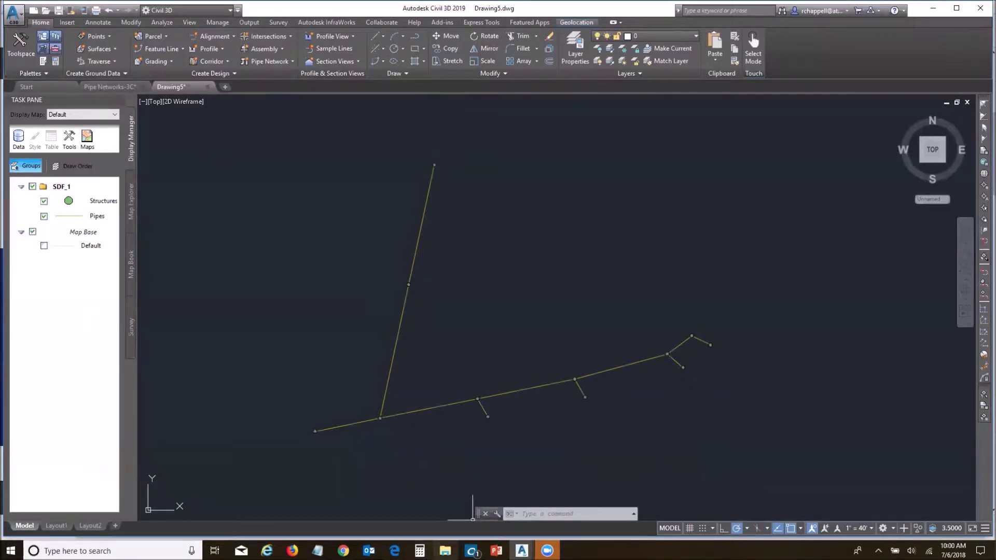
key(alt+Tab)
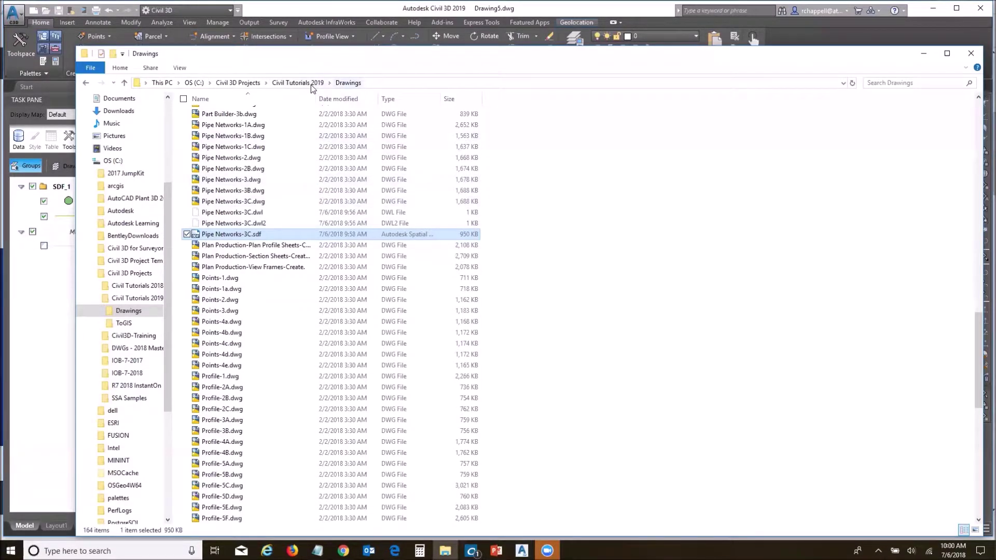
Open the empty ToGIS folder under Civil Tutorials 2019, then go back to Civil 3D.
click(310, 84)
double_click(233, 125)
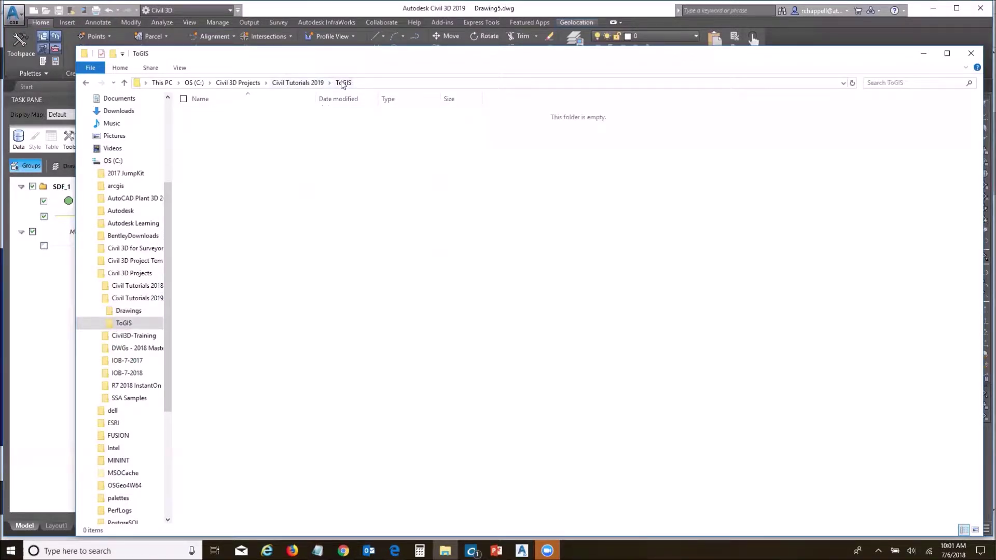
click(31, 311)
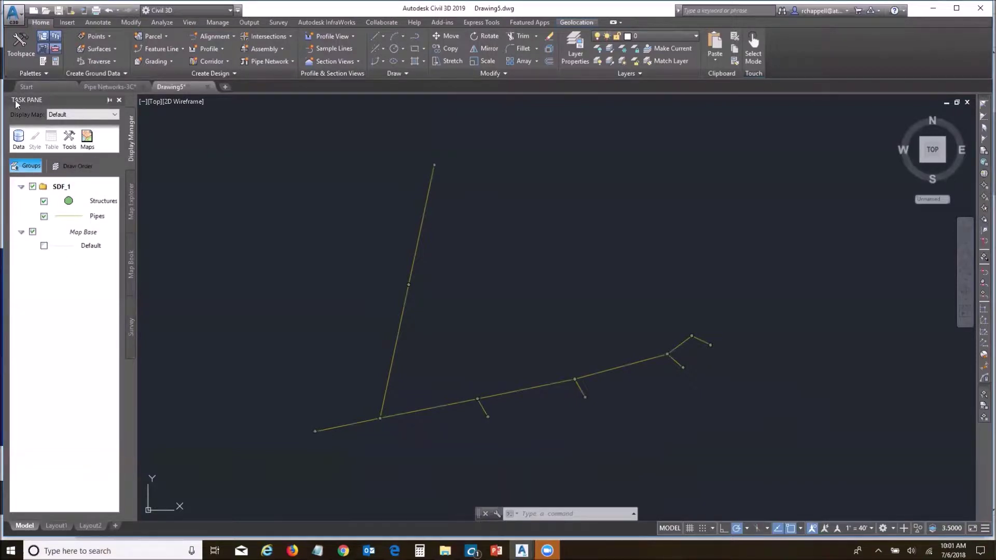
Add an SHP connection, SHP_1, pointing at the ToGIS folder and close the Data Connect window.
click(18, 138)
click(54, 150)
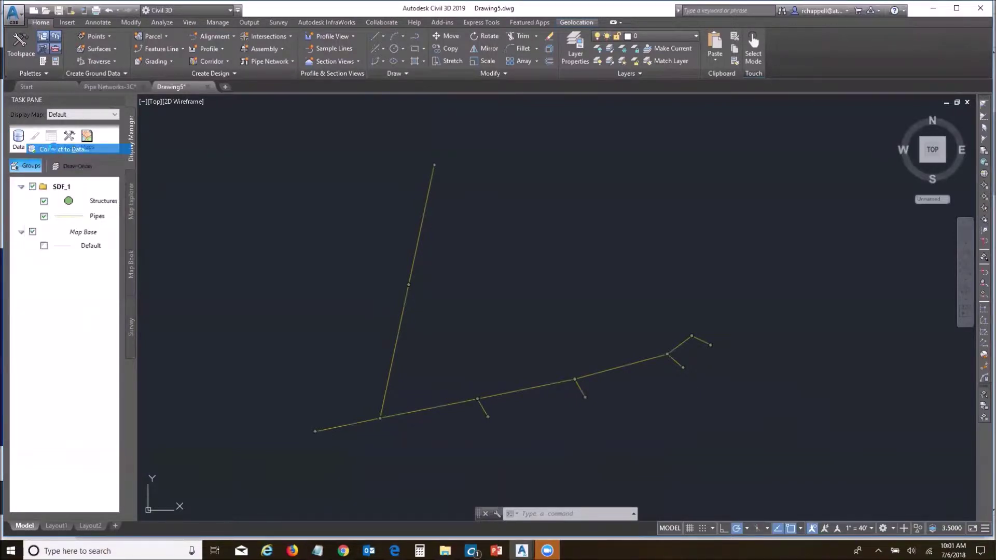
click(80, 135)
click(76, 171)
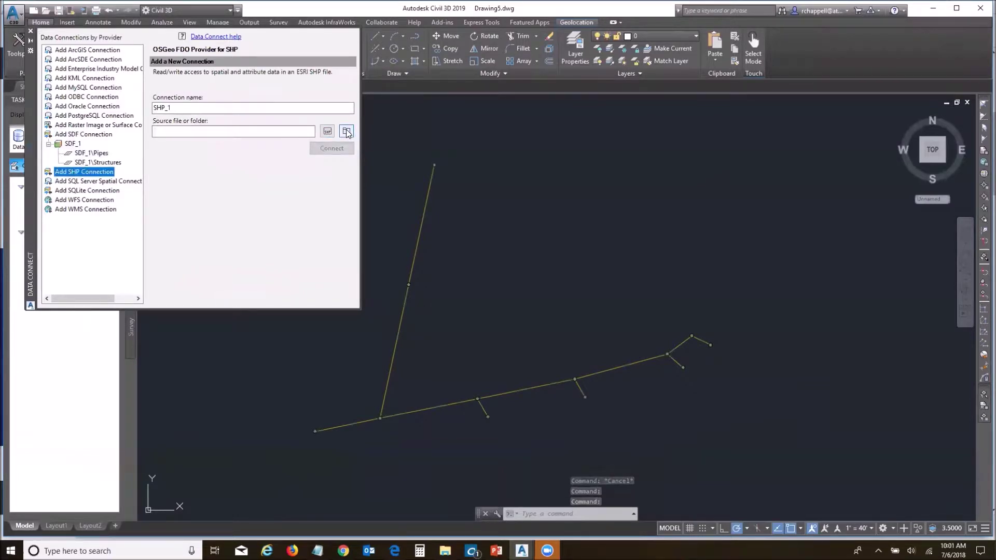
click(345, 131)
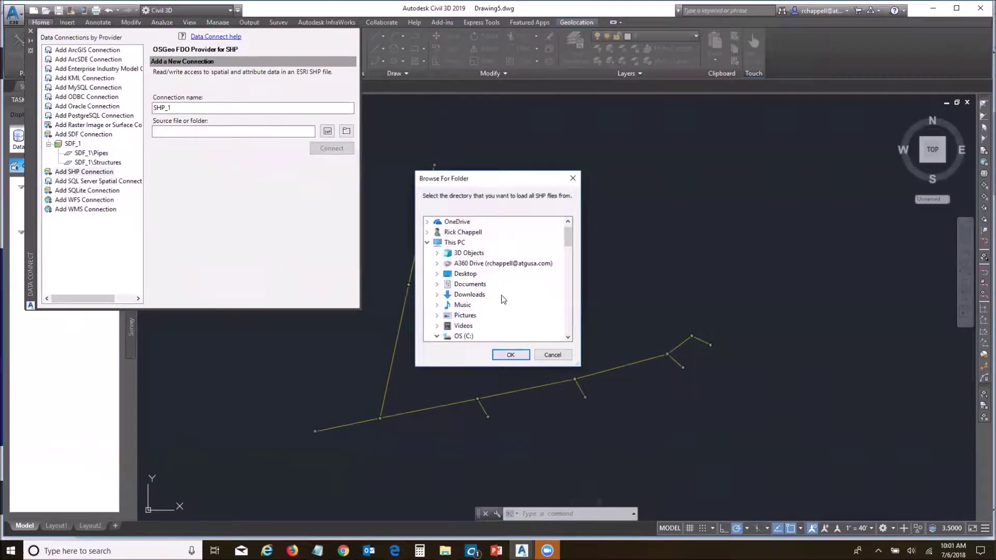
drag(572, 238, 571, 269)
click(489, 275)
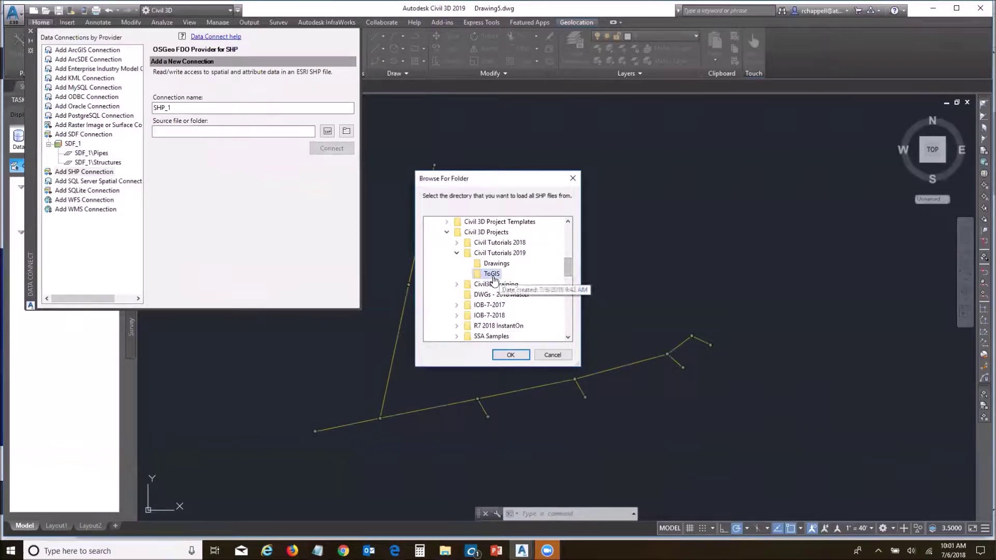
click(510, 355)
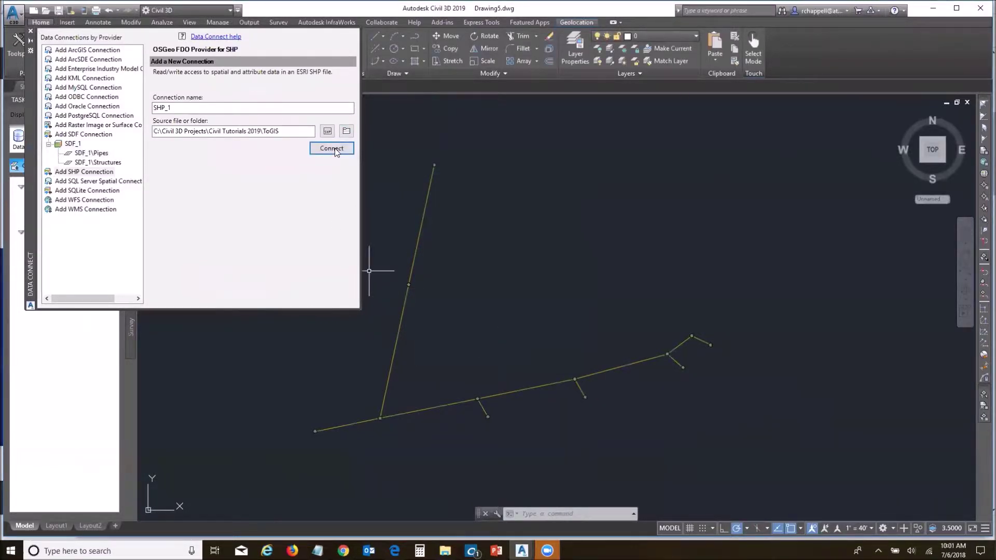
click(334, 148)
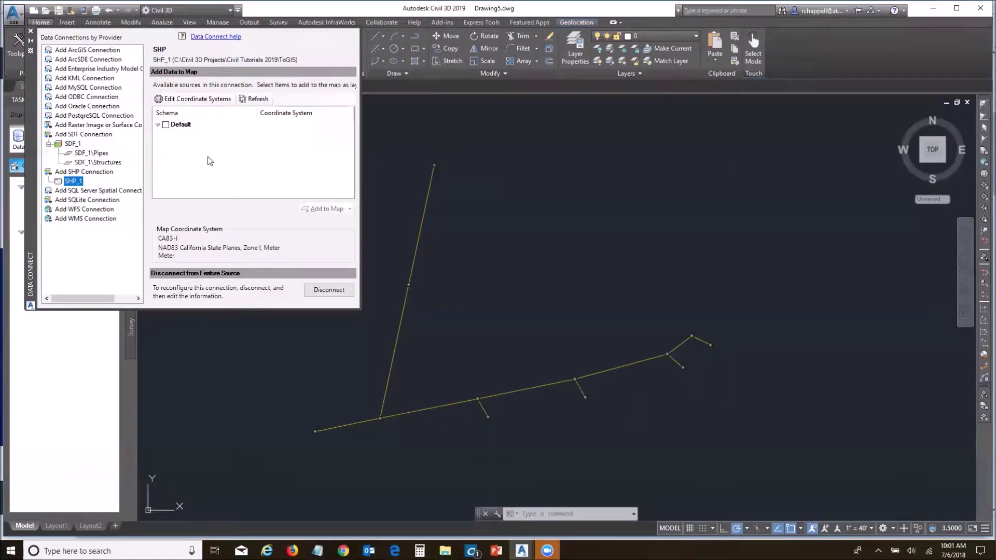
click(31, 32)
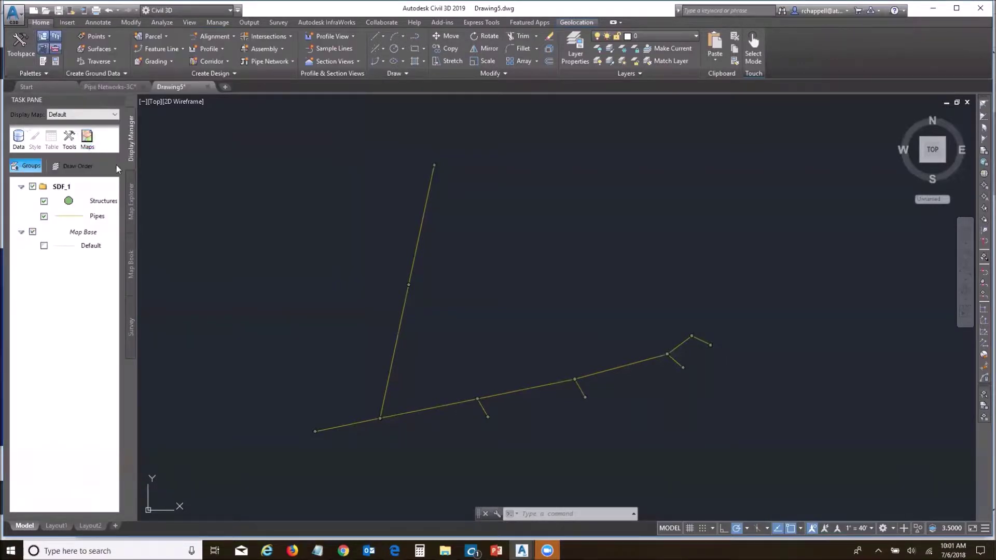
Start a Bulk Copy with Structures and all its fields as source and SHP_1 as target.
click(21, 147)
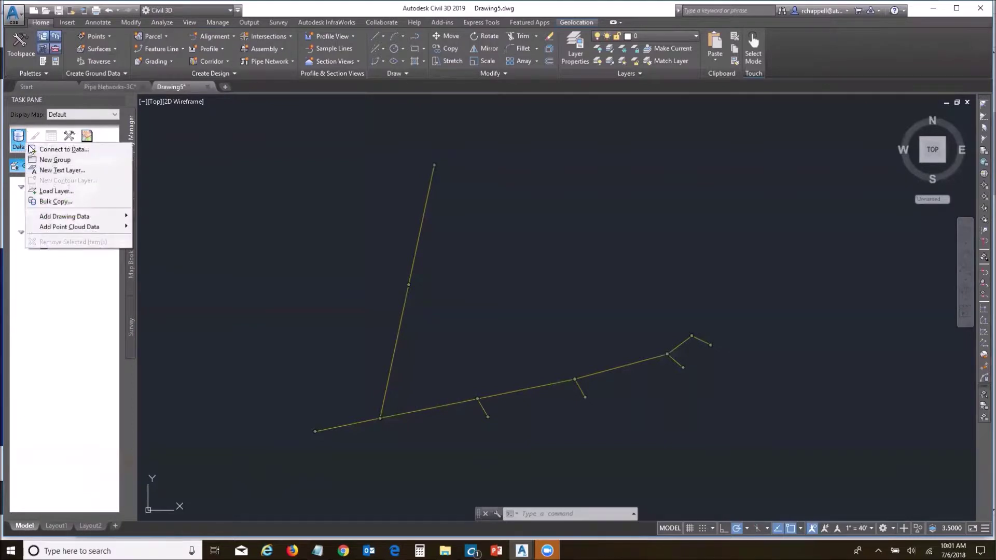
click(48, 202)
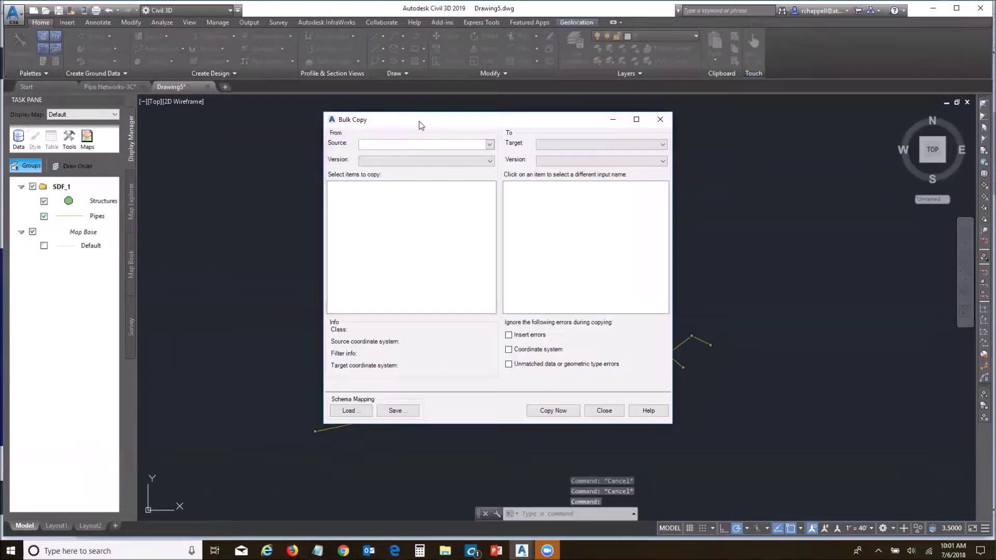
drag(420, 125, 511, 143)
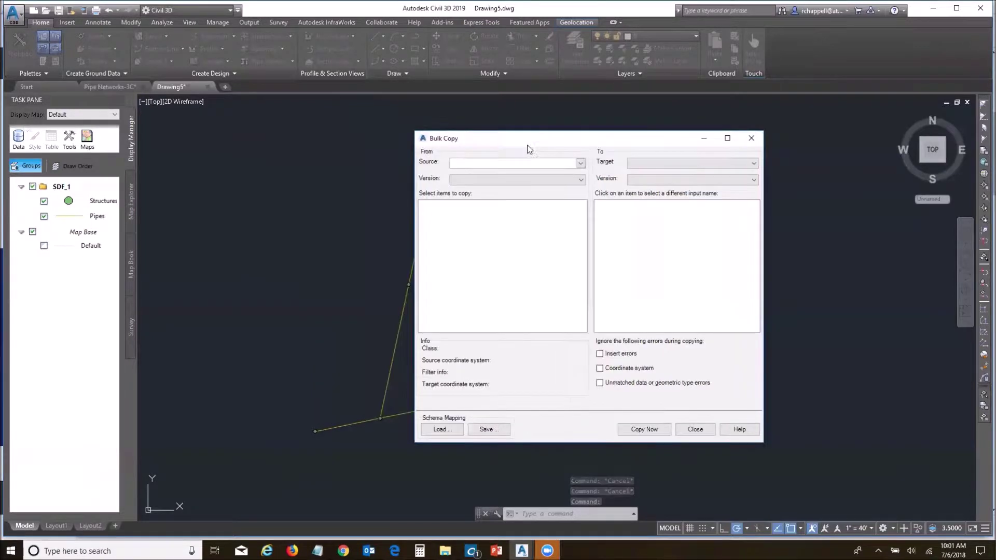
click(581, 163)
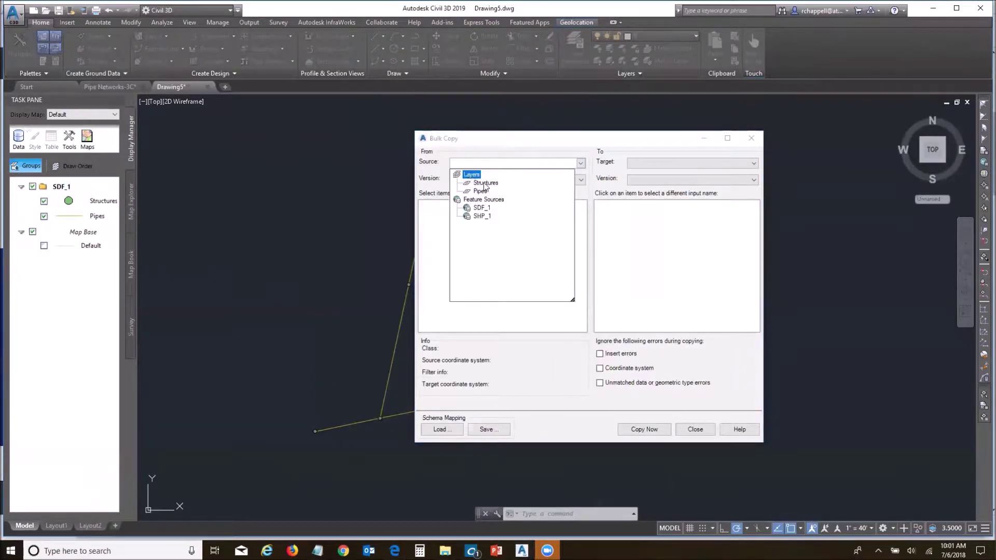
click(483, 185)
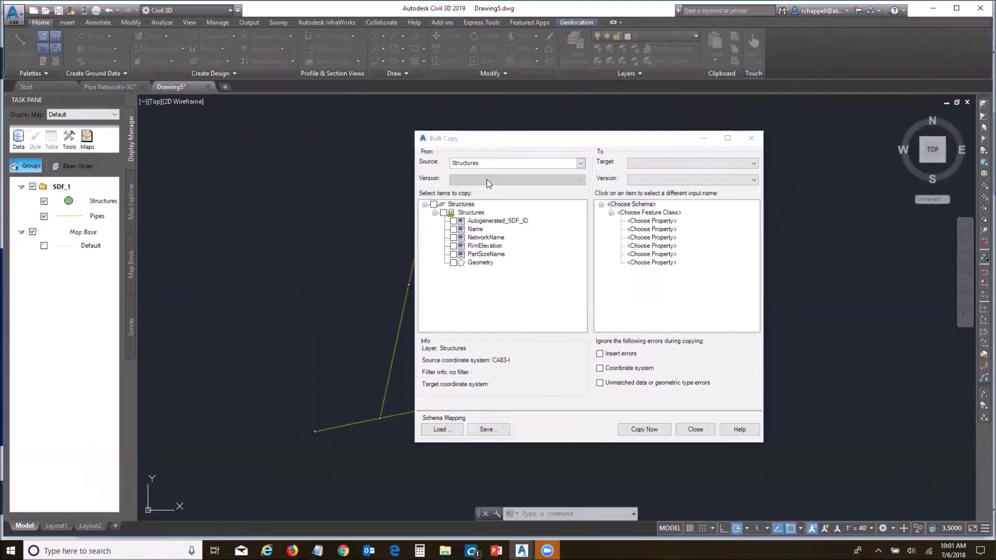
click(434, 205)
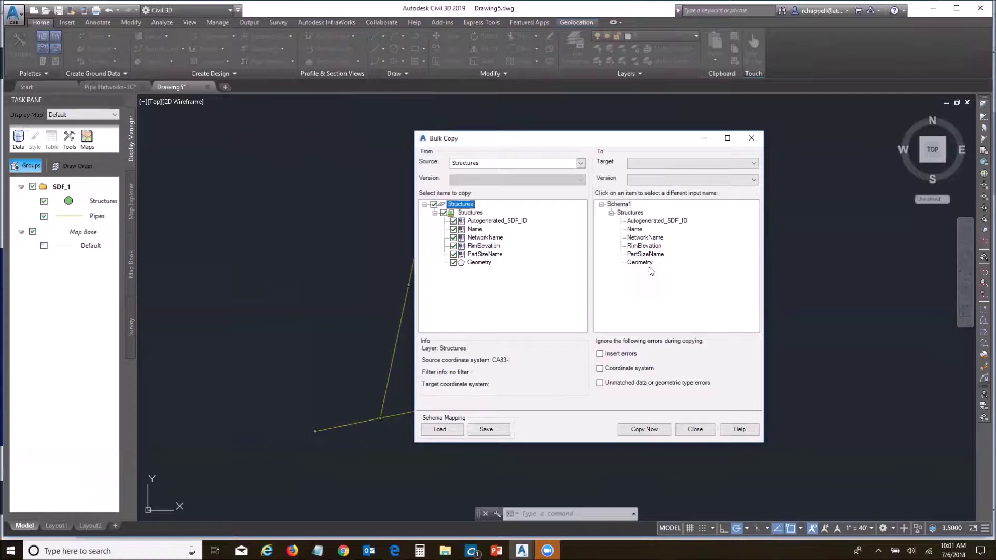
click(751, 181)
click(756, 166)
click(755, 165)
click(643, 174)
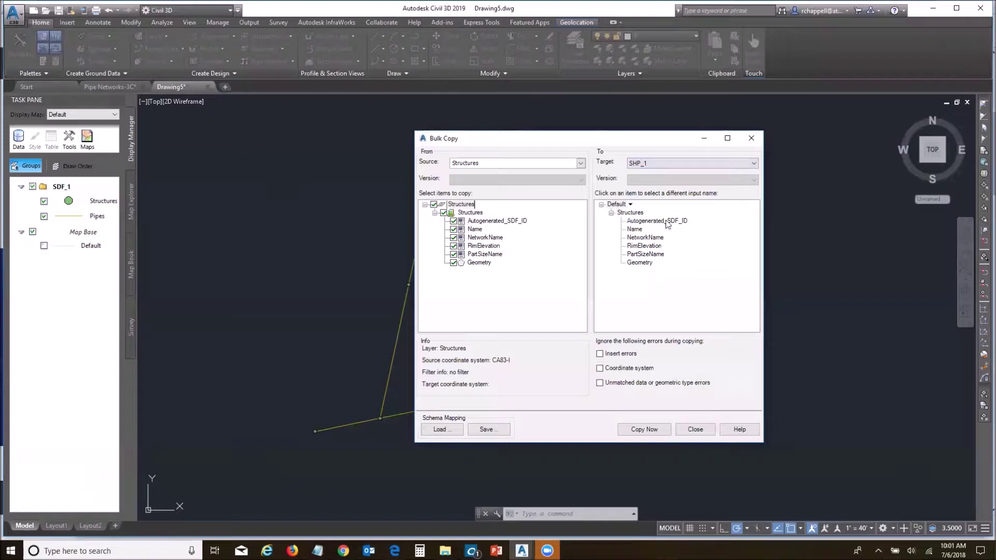
Shorten the Autogenerated_SDF_ID field to ID and copy the 12 Structures features.
click(639, 429)
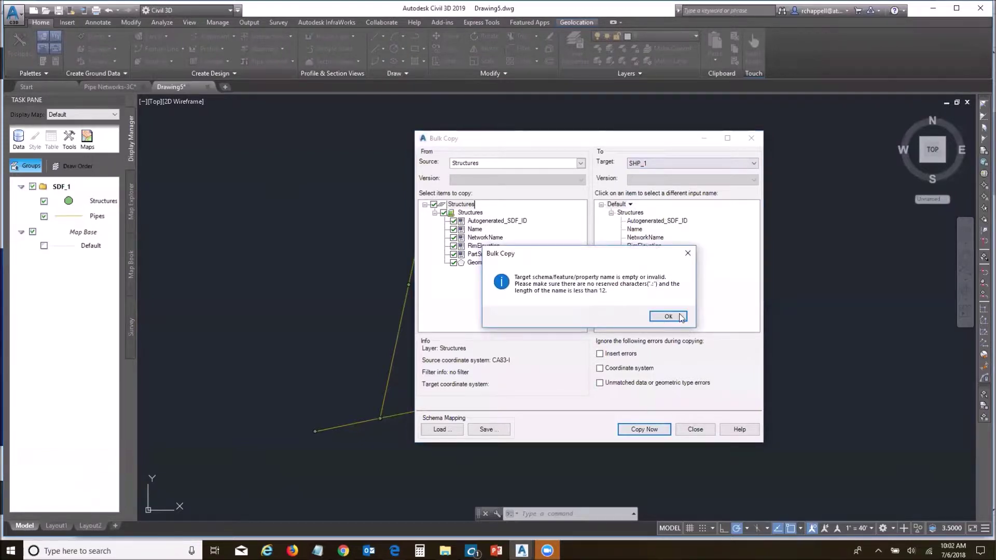
click(674, 318)
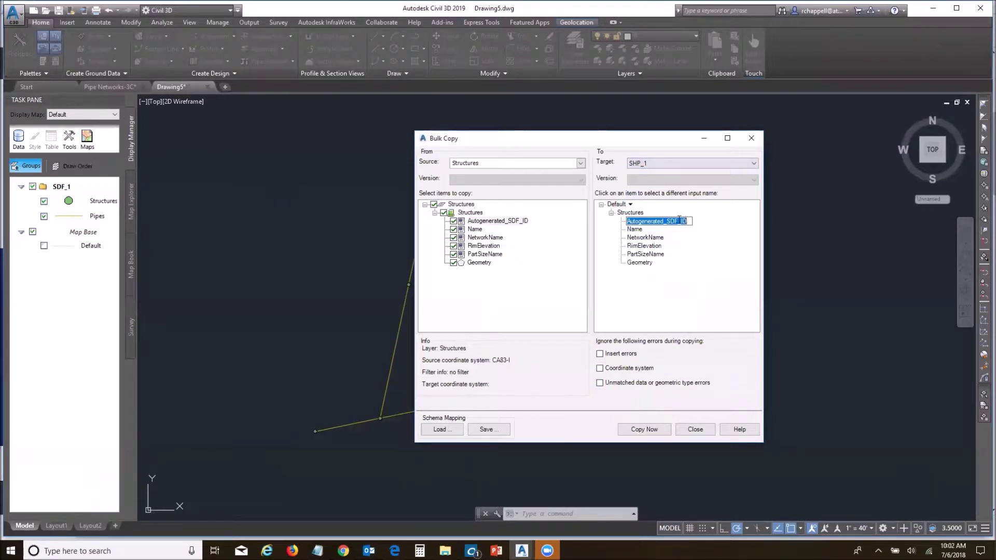
drag(679, 220, 627, 221)
key(BackSpace)
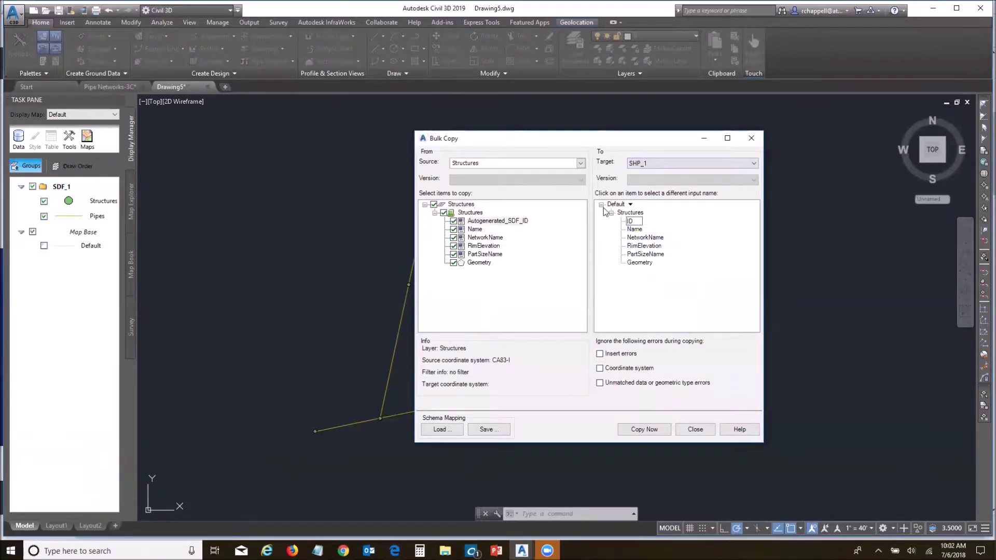
key(Return)
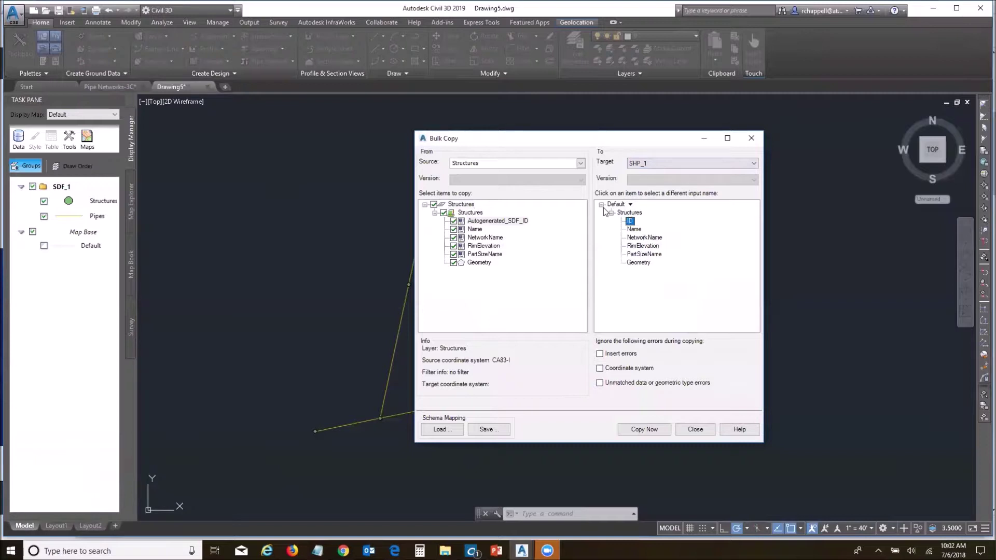
click(634, 431)
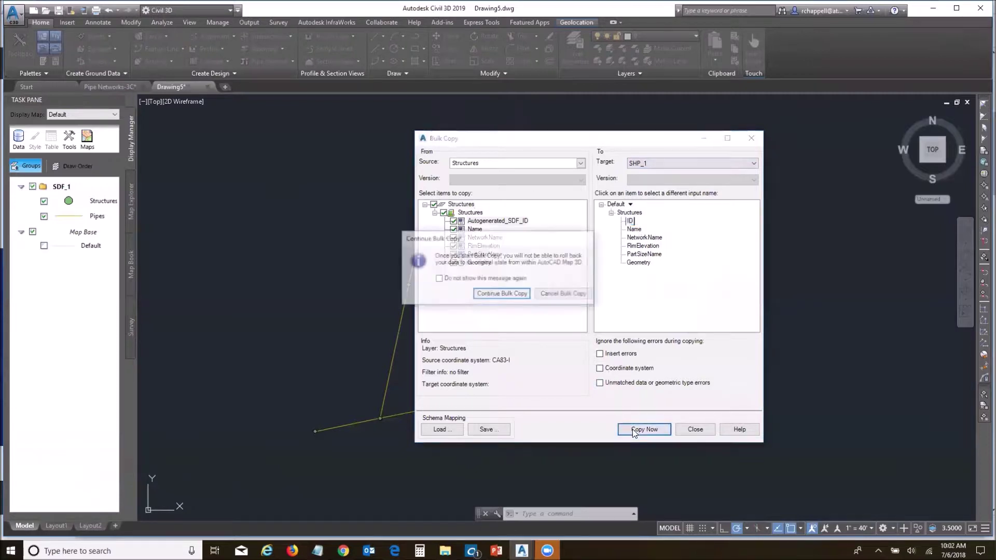
click(512, 293)
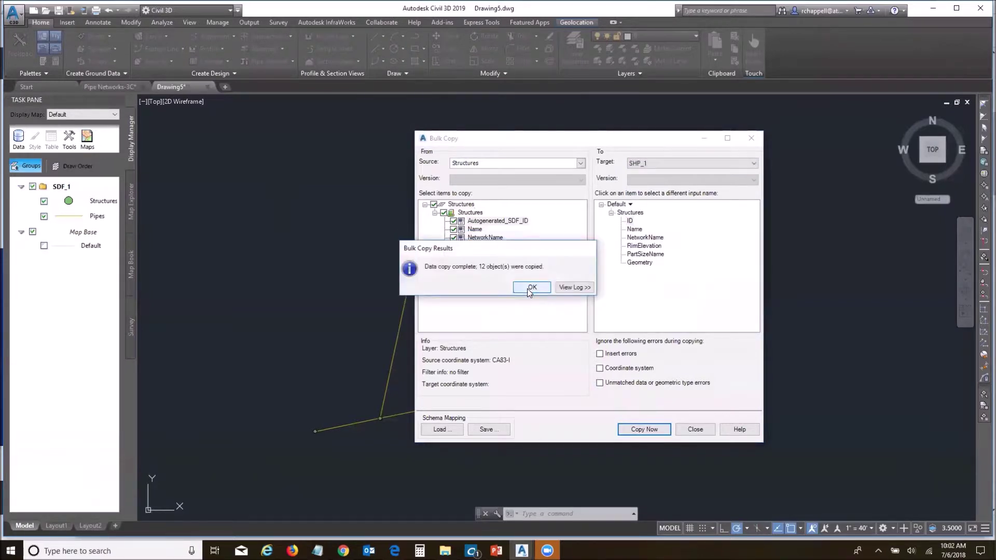
click(530, 288)
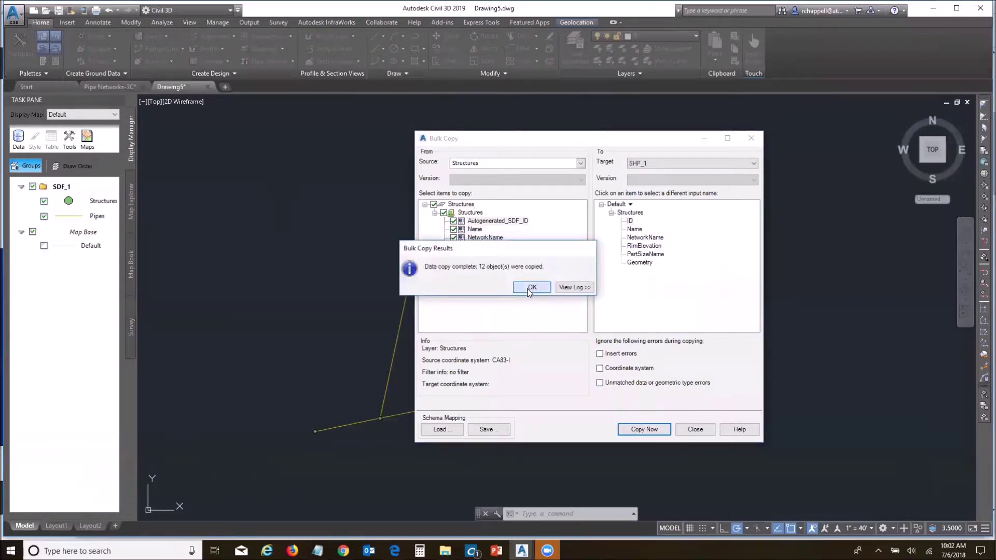
Switch the Bulk Copy source layer to Pipes.
click(694, 432)
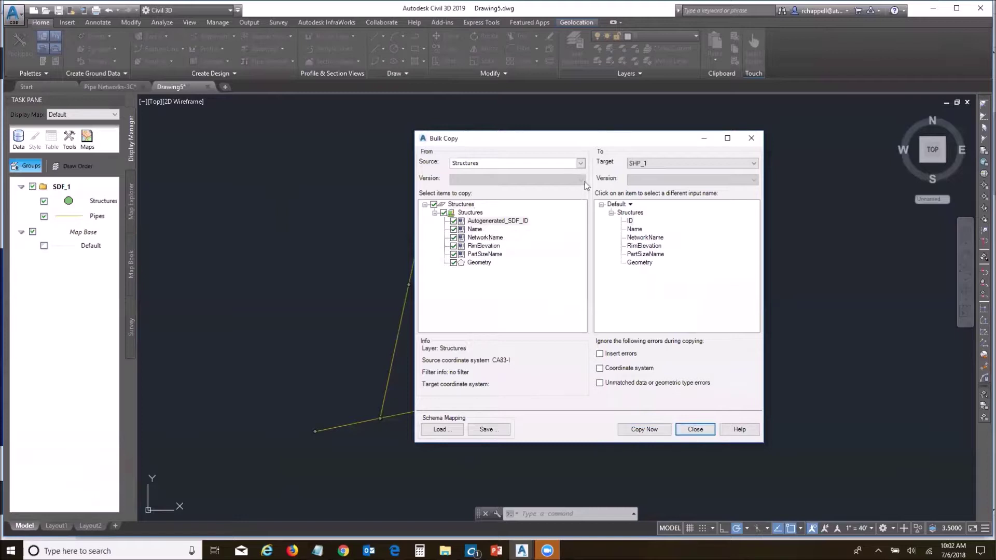
click(581, 163)
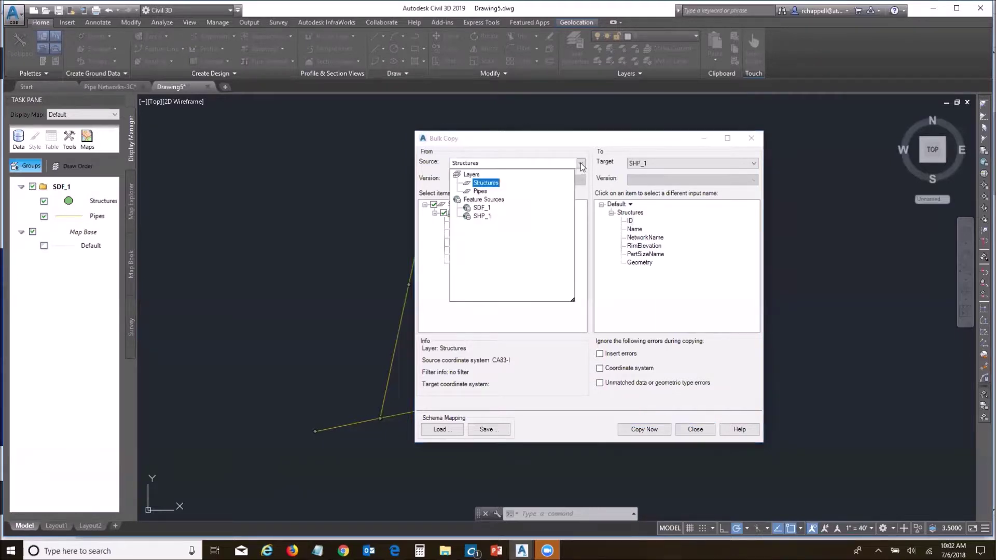
click(474, 190)
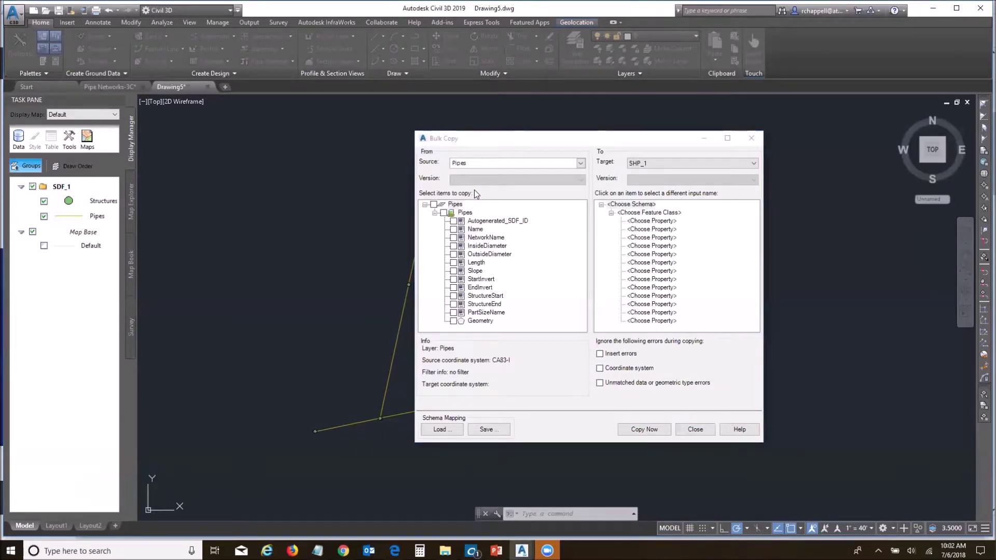
Include all Pipes fields and shorten the ID field name to ID.
click(434, 204)
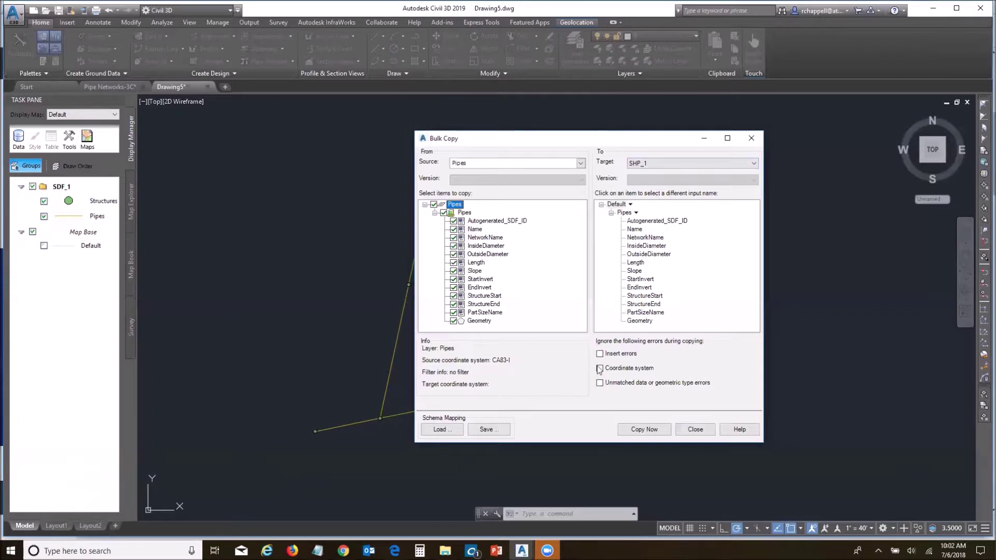
click(642, 429)
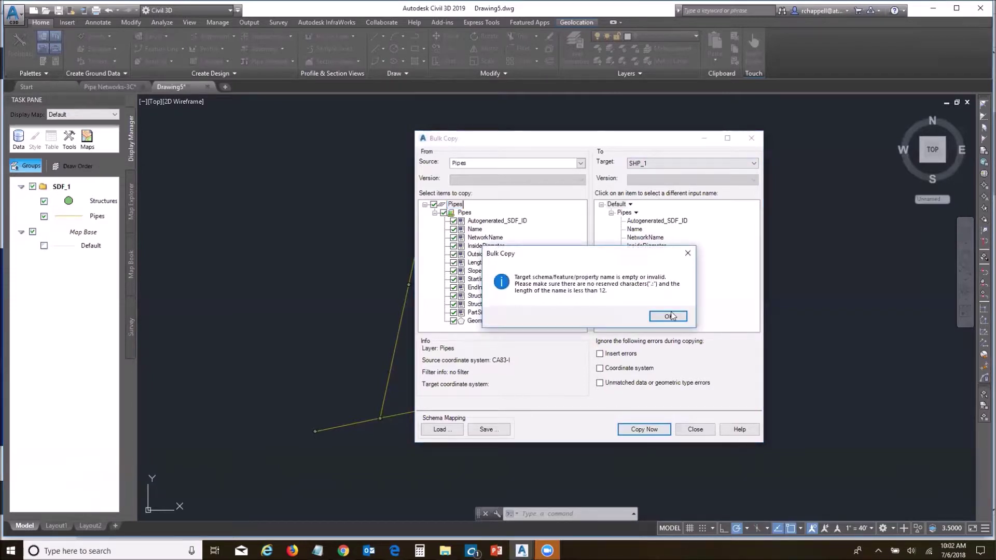
click(664, 315)
key(Delete)
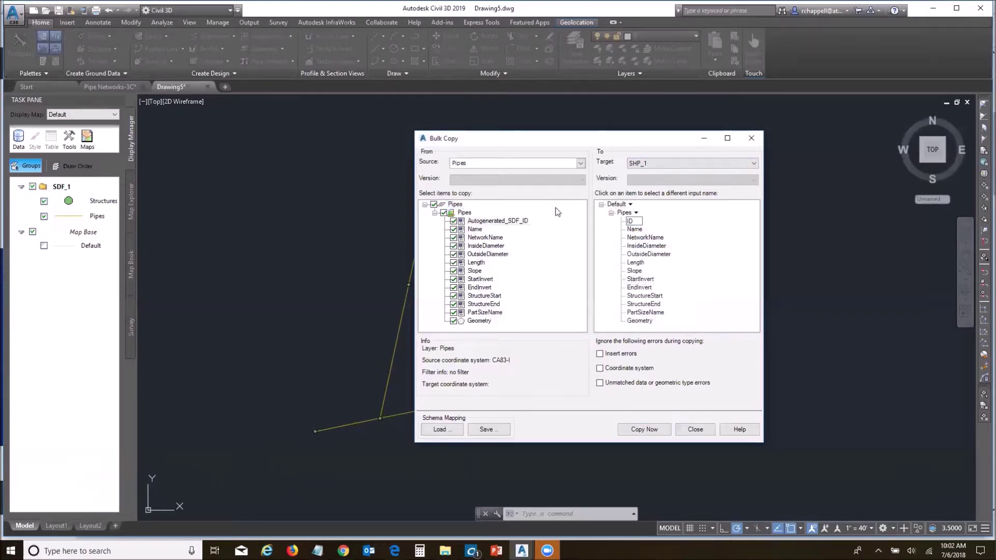
key(Return)
Shorten InsideDiameter to InsideDia and OutsideDiameter to OutsideDia.
click(625, 428)
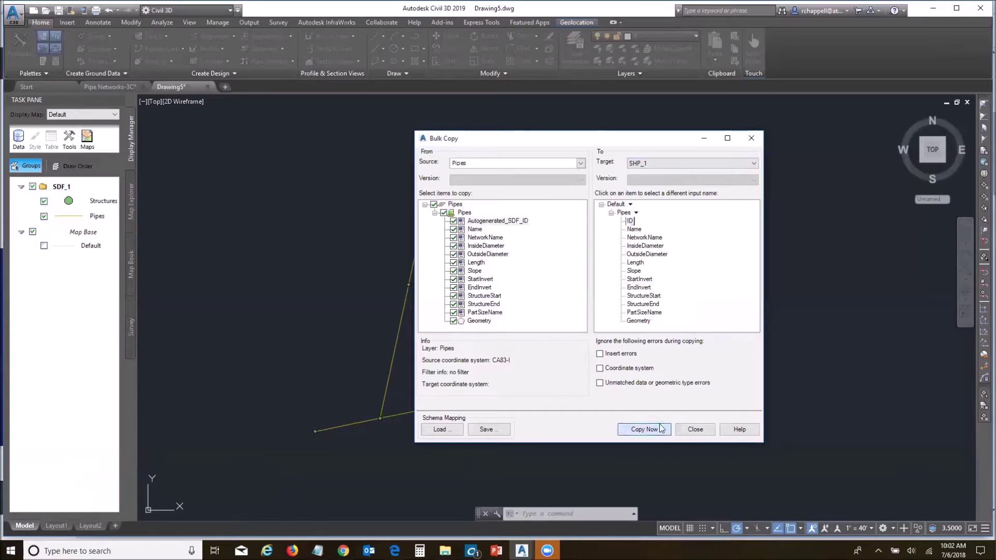
key(Return)
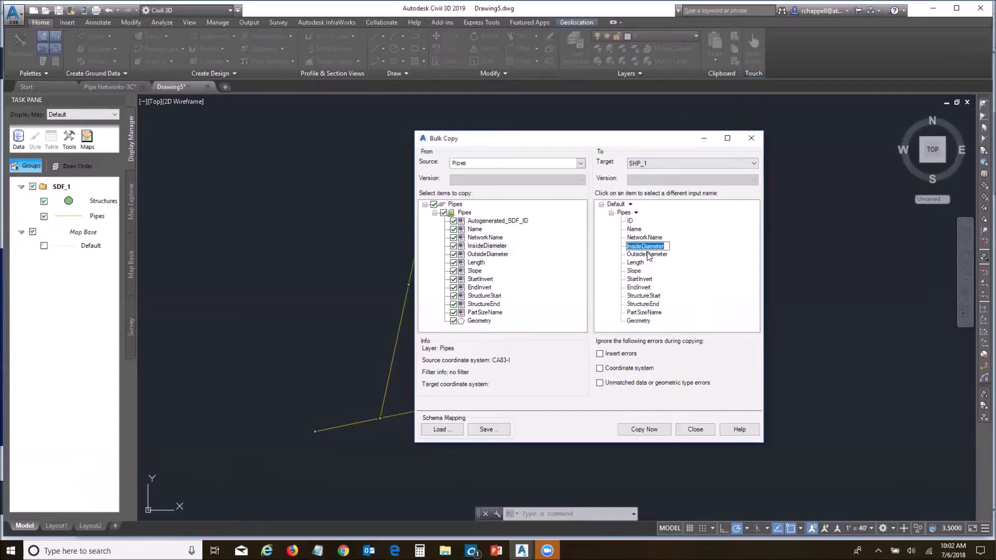
drag(666, 248, 652, 247)
key(BackSpace)
key(Return)
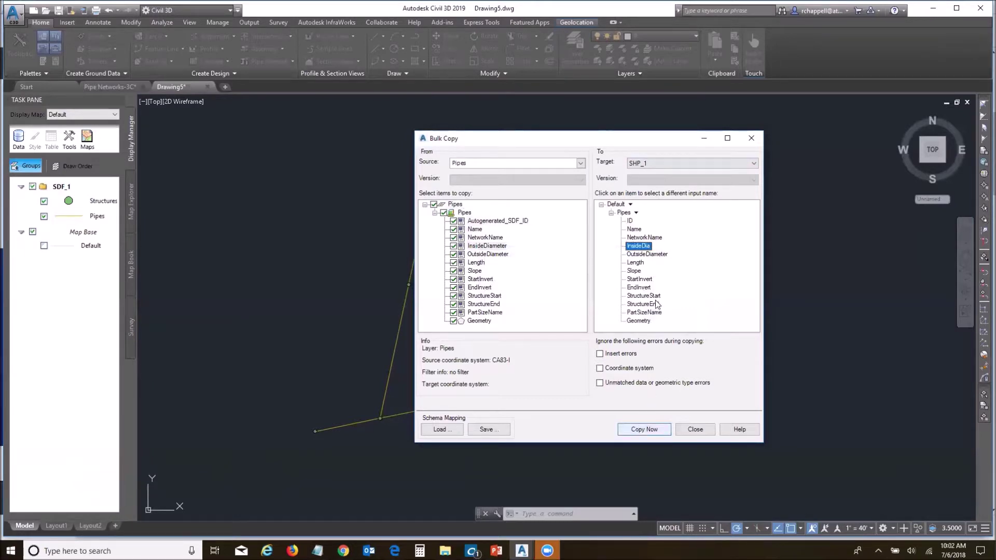
click(662, 313)
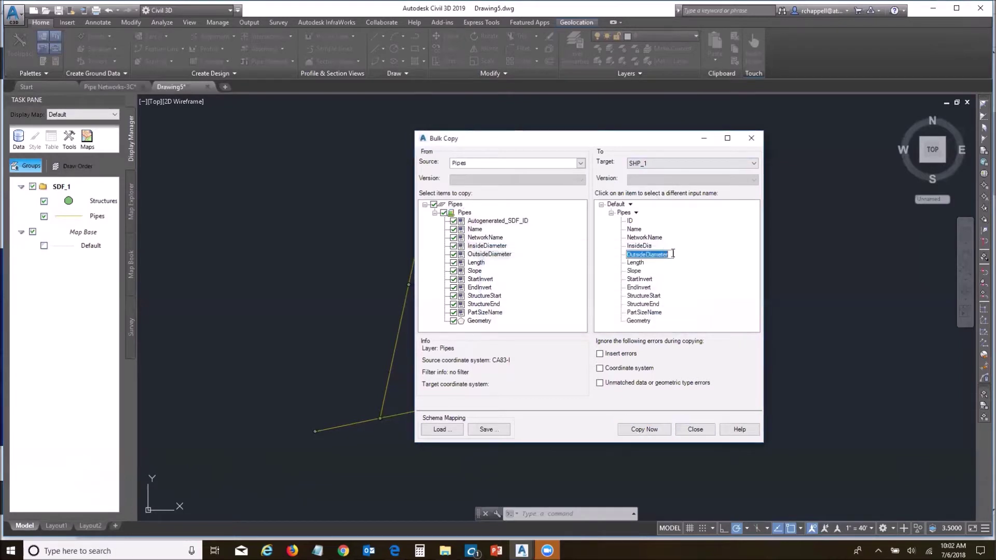
click(657, 254)
key(shift+End)
key(Delete)
key(Return)
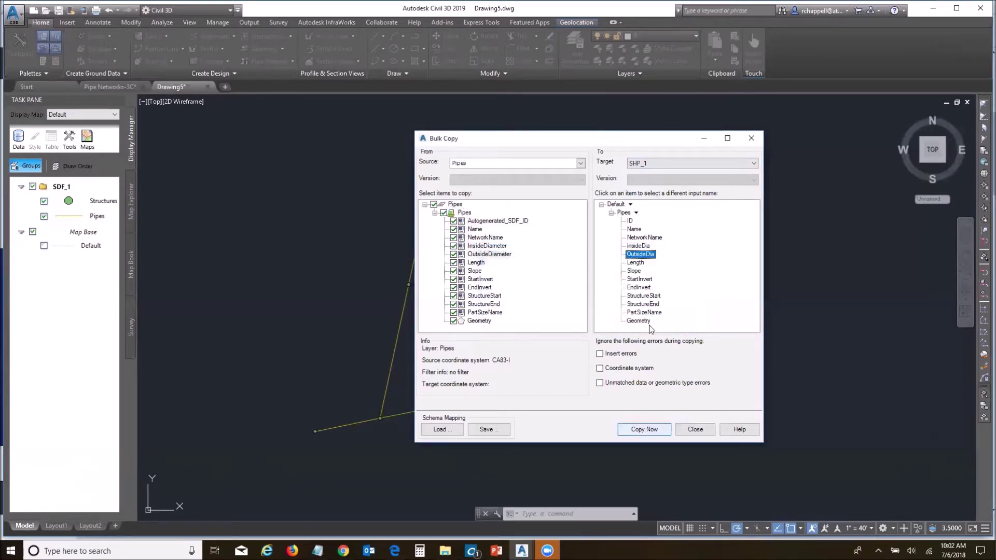
Rename StructureStart to StructStart, copy the 11 Pipes features, and close Bulk Copy.
click(649, 324)
click(667, 314)
click(650, 295)
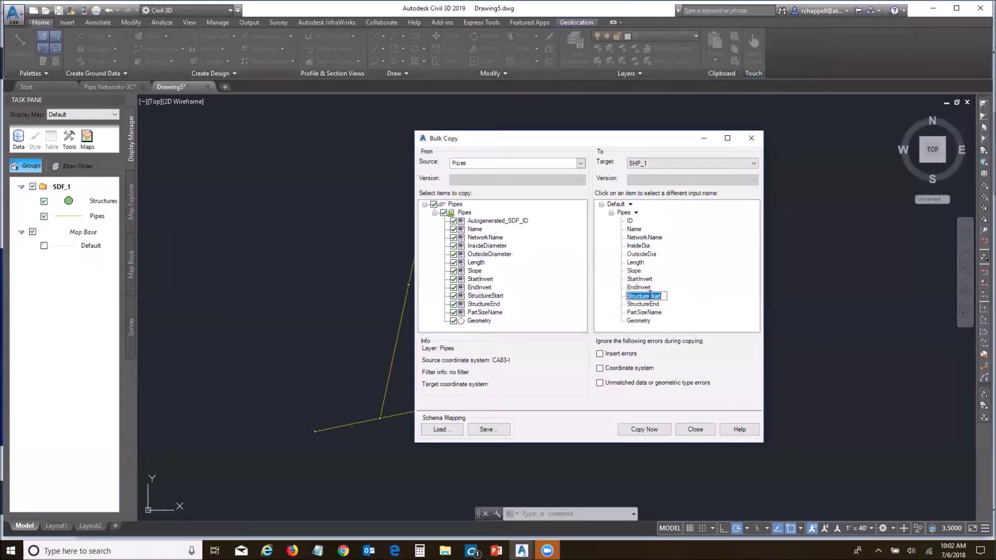
key(End)
key(Left)
key(Left)
key(Left)
key(Left)
key(Left)
key(BackSpace)
key(BackSpace)
key(BackSpace)
click(646, 305)
click(645, 427)
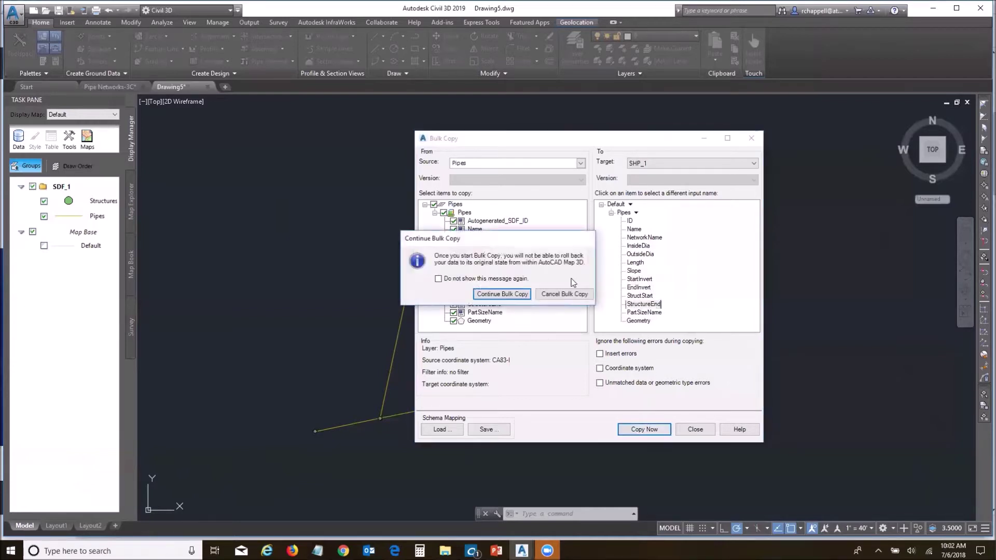
click(508, 298)
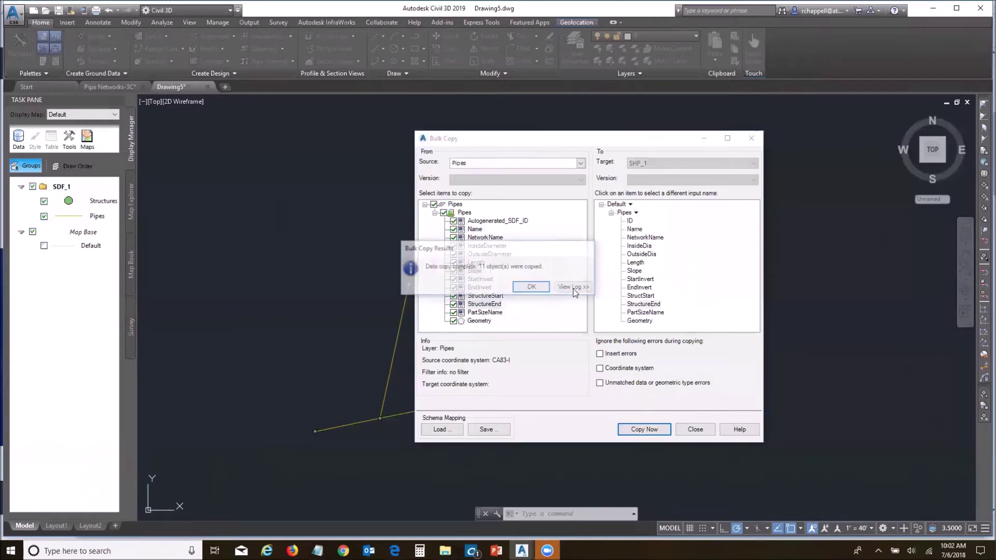
click(533, 287)
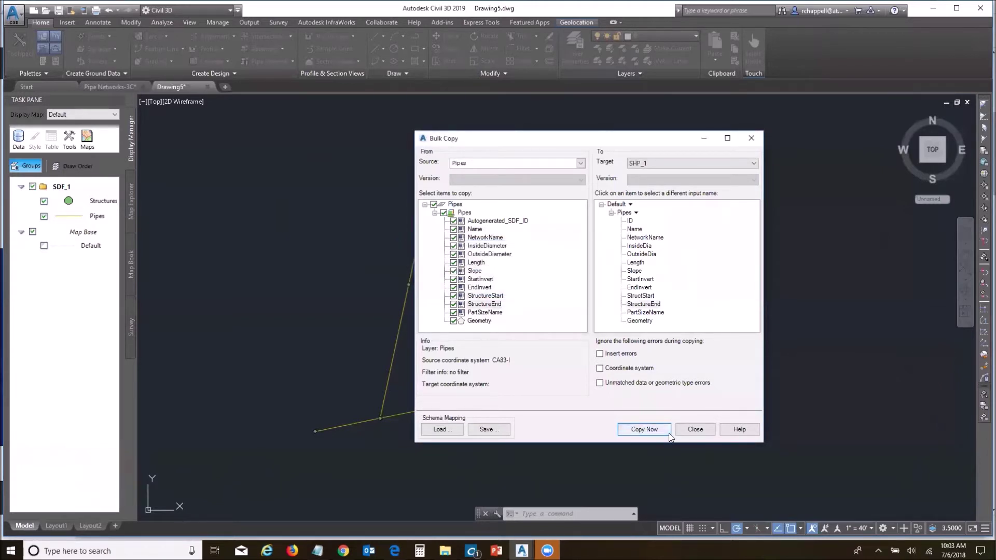
click(695, 432)
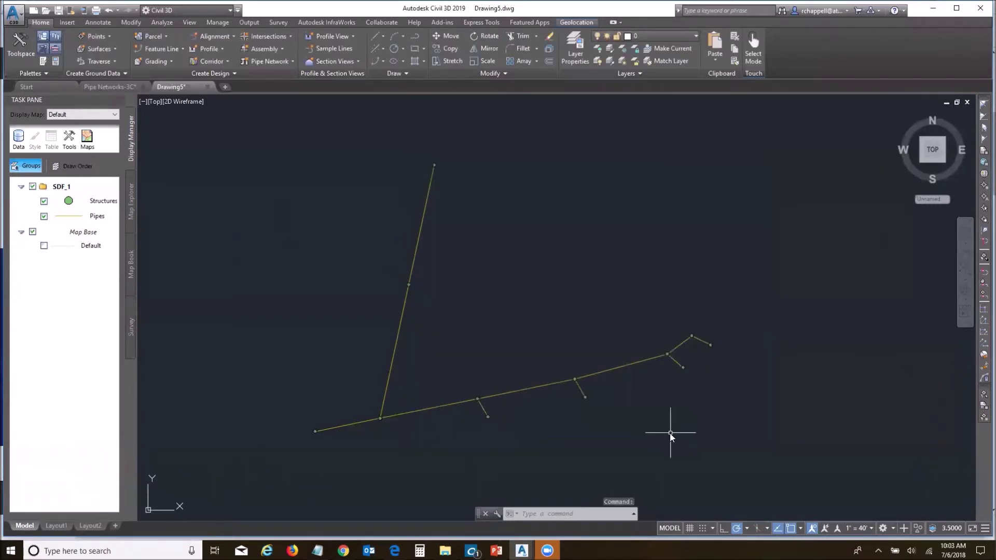
Check that ToGIS now holds the Pipes and Structures shapefiles, then return to the drawing.
key(alt+Tab)
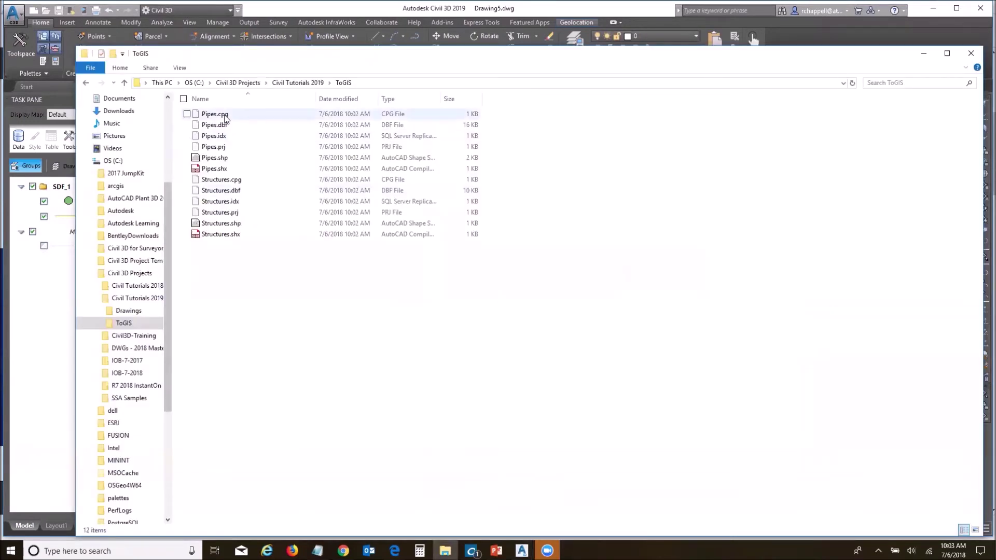
click(52, 310)
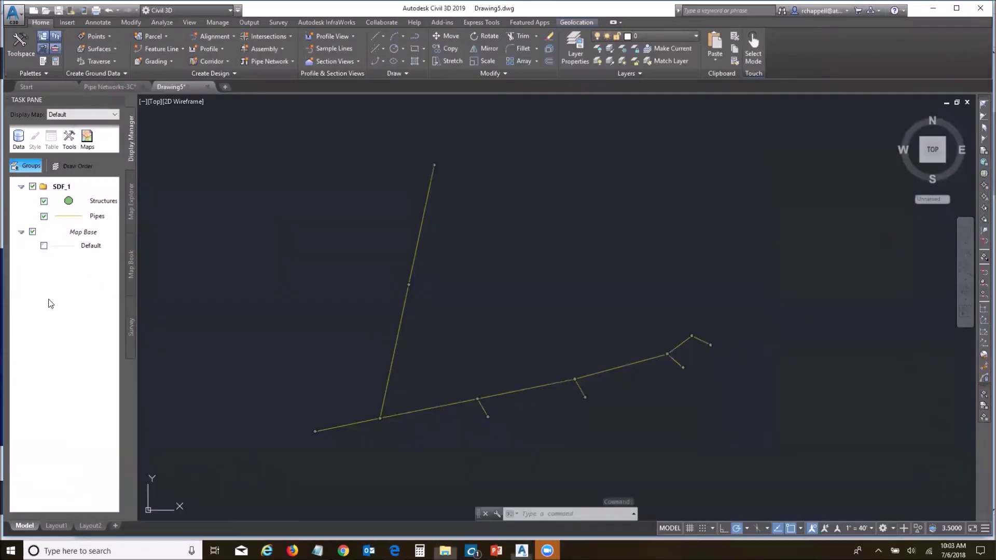
click(23, 147)
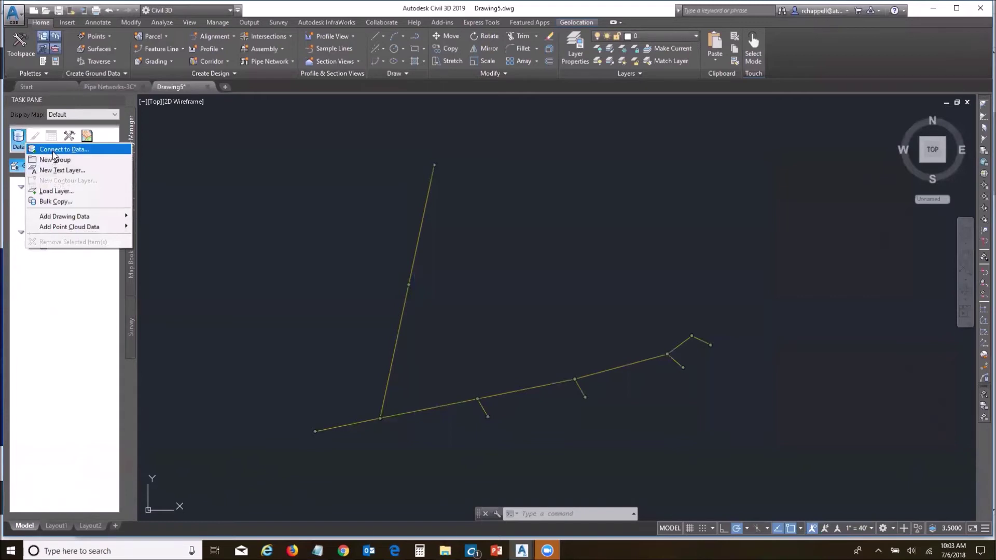
Add the Pipes and Structures shapefiles from the SHP_1 connection to the map.
click(54, 150)
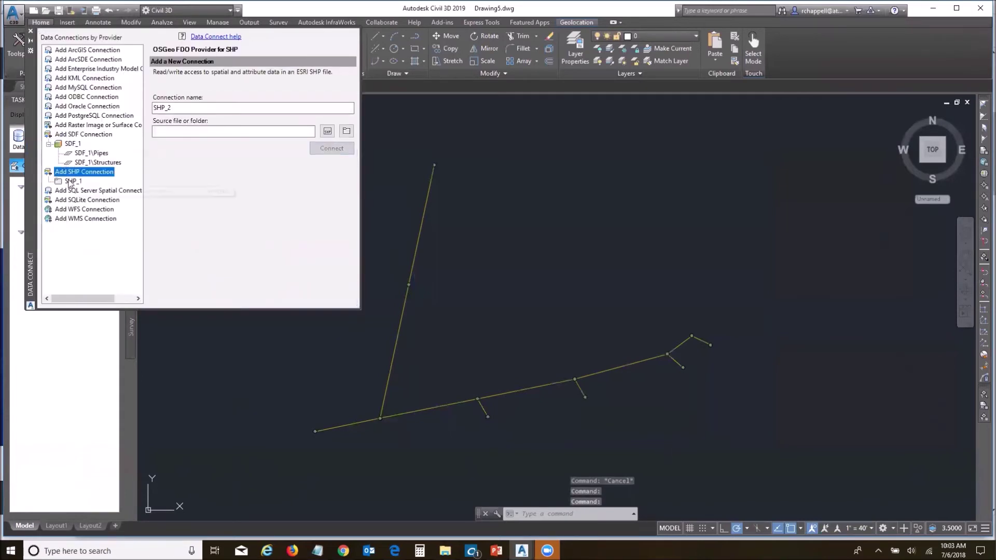
click(69, 181)
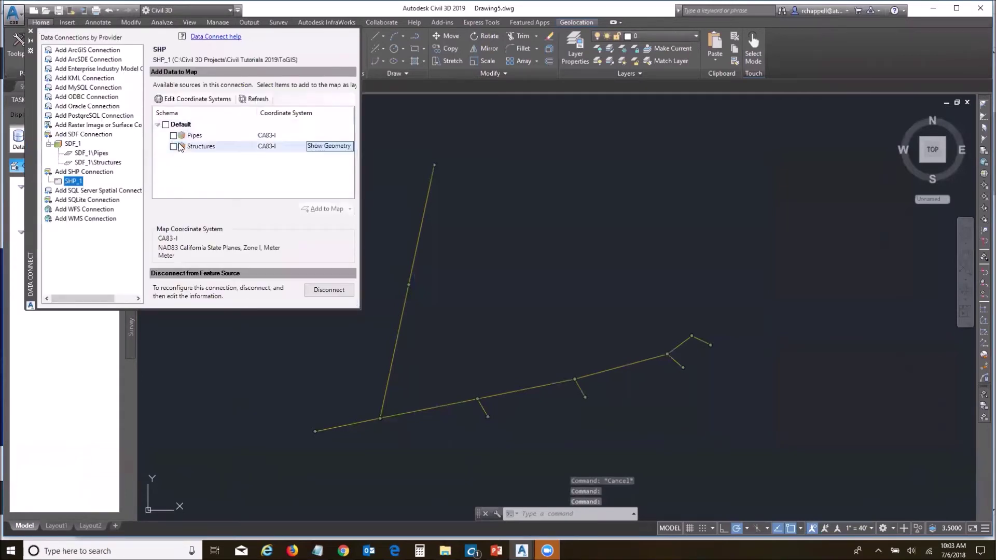
click(173, 135)
click(173, 146)
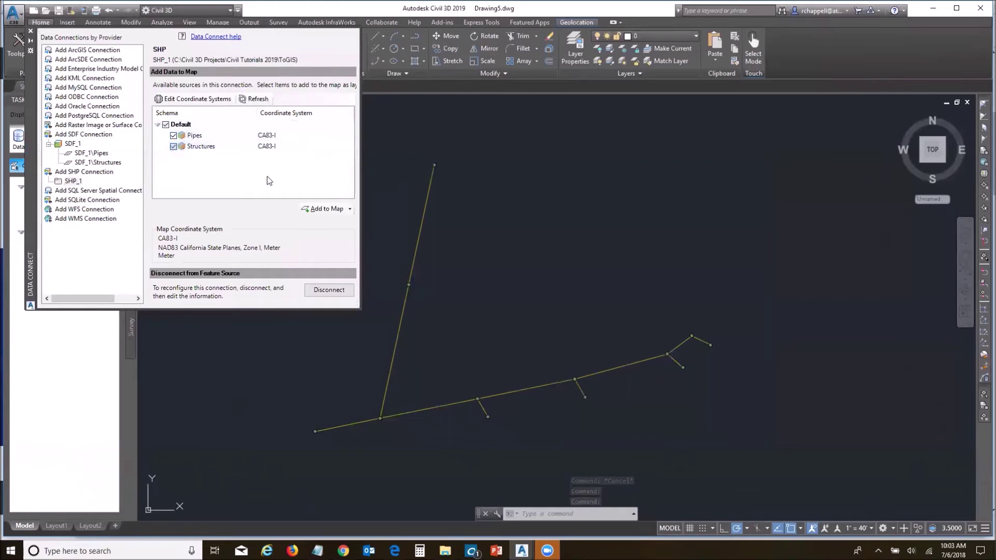
click(316, 209)
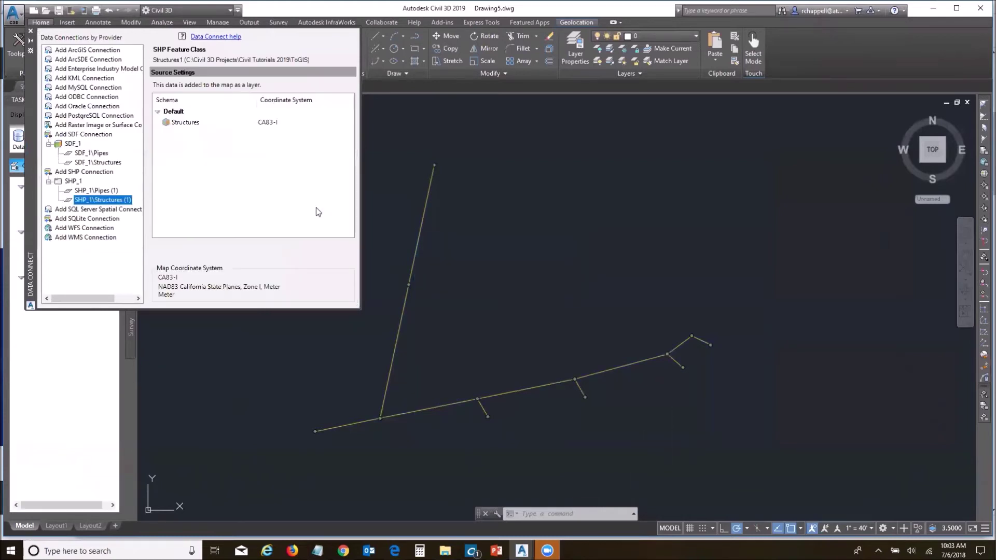